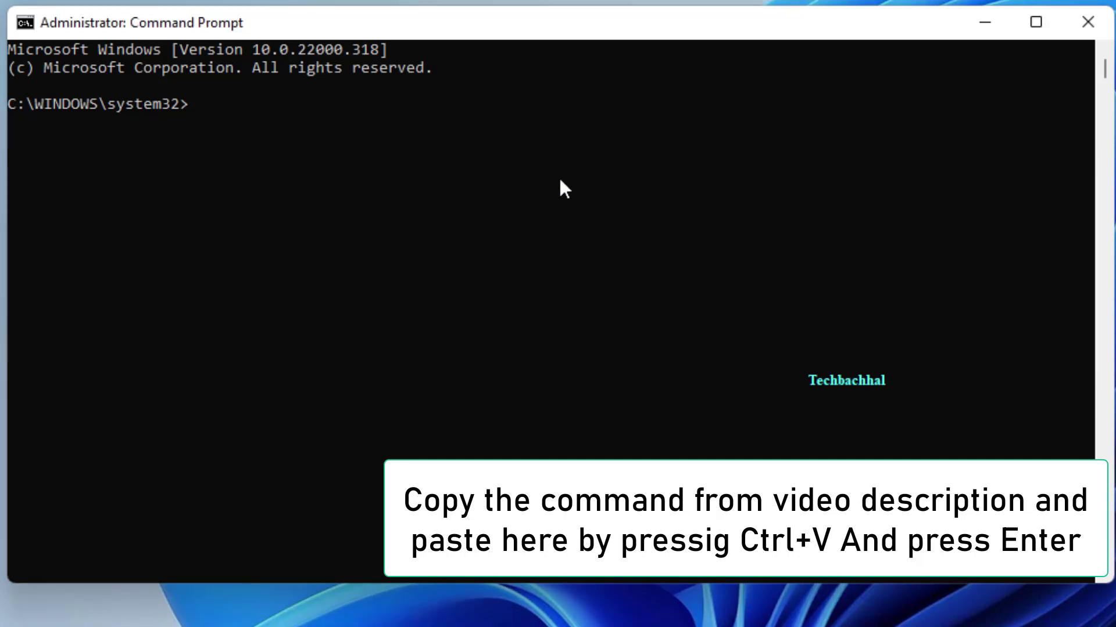
Run netsh int ip reset c:\resetlog.txt in Command Prompt, followed by netsh winsock reset copied from the Notepad note.
type("netsh int ip reset c:\\resetlog.txt")
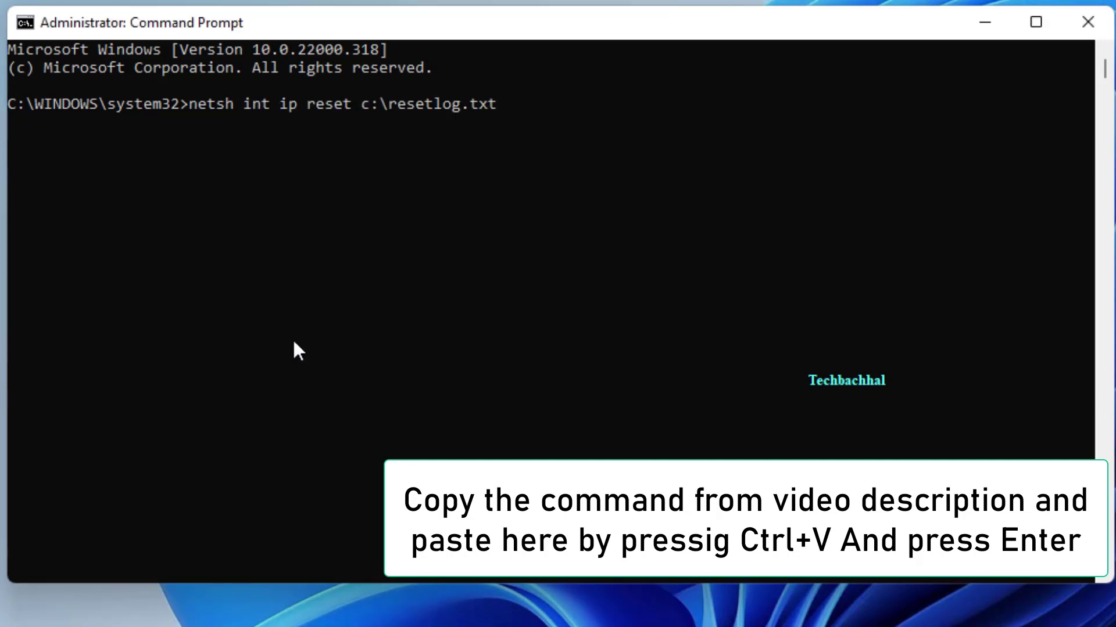
key("Return")
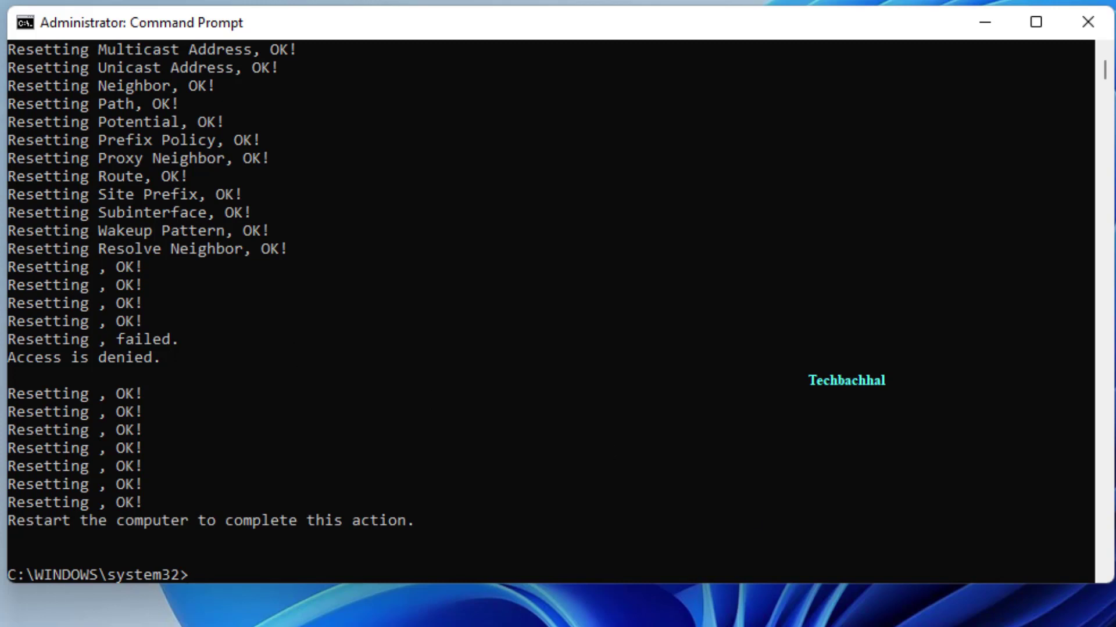
key("alt+Tab")
left_click_drag(256, 244, 34, 243)
key("ctrl+c")
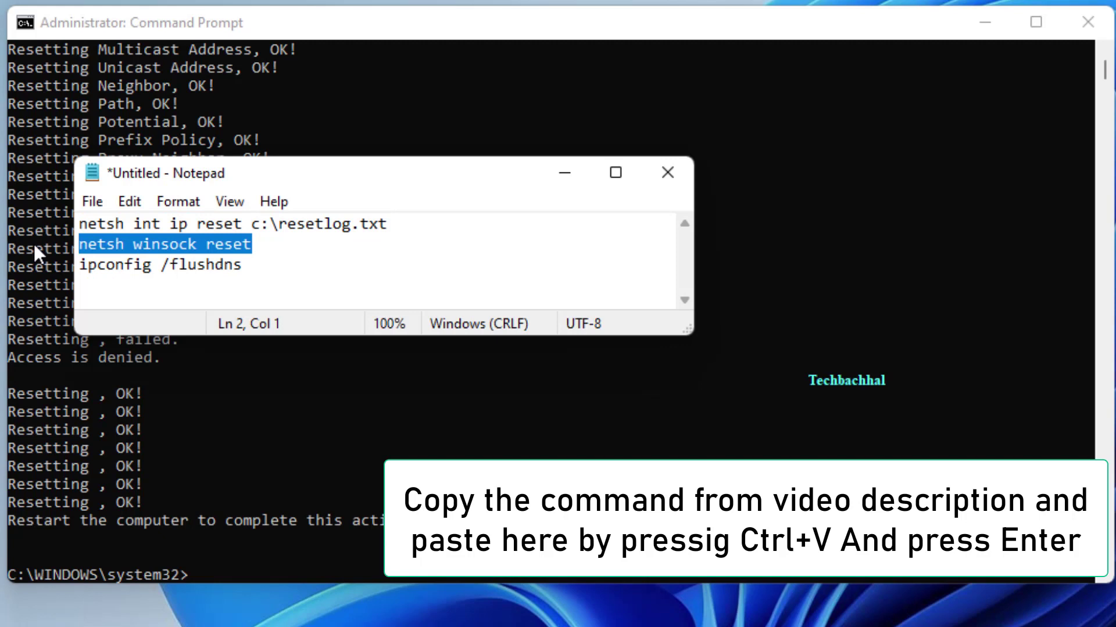
left_click(564, 173)
key("ctrl+v")
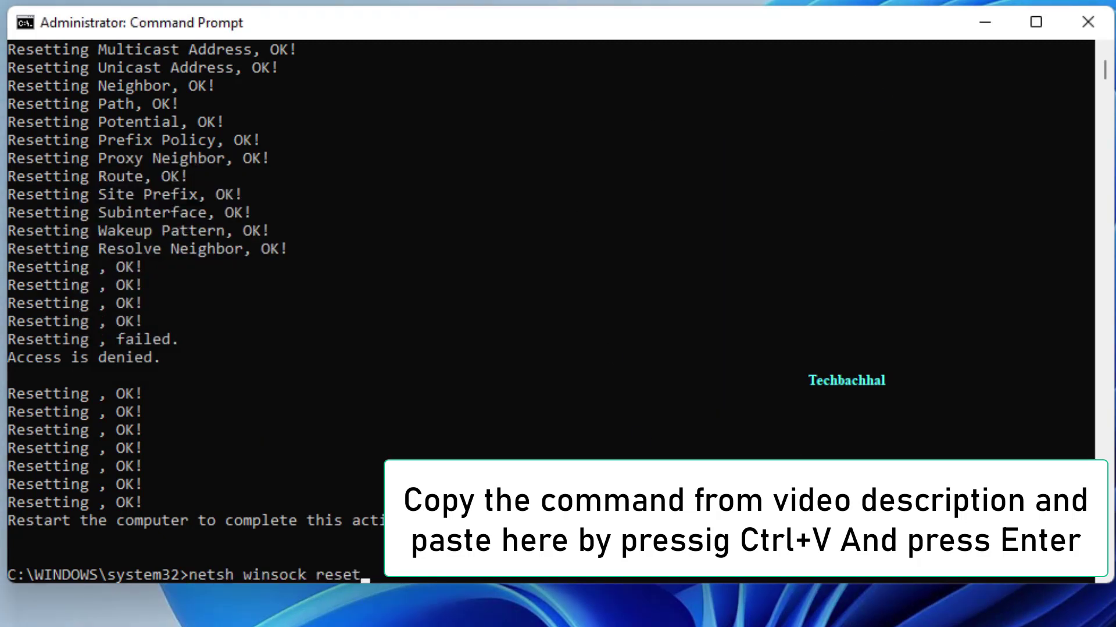
key("Return")
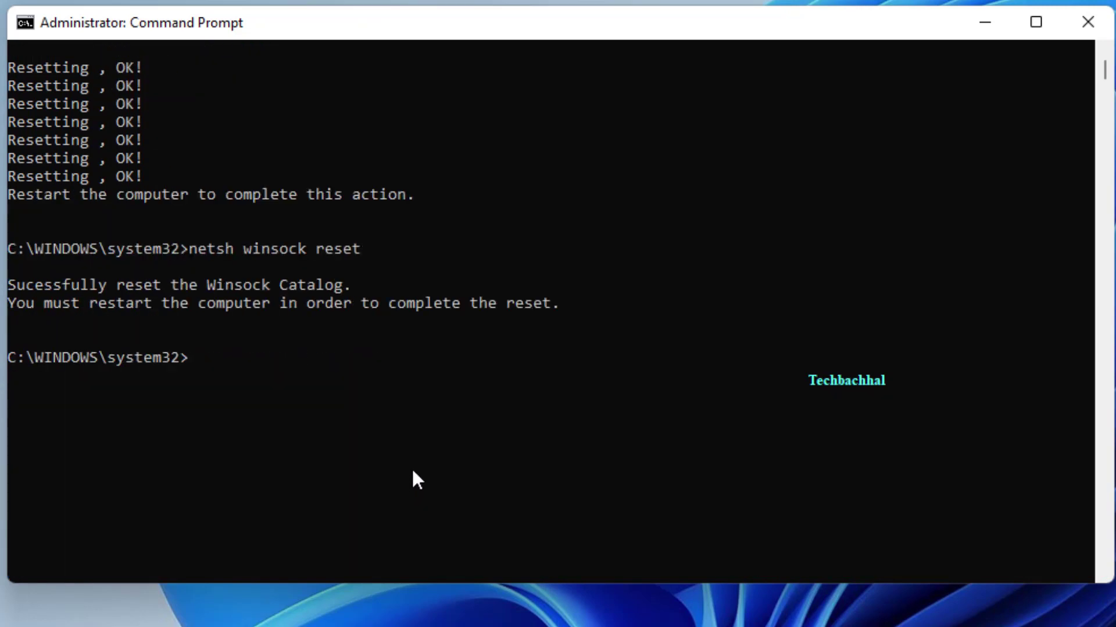
Copy ipconfig /flushdns from the Notepad note, run it in Command Prompt, and close the session with exit.
key("alt+Tab")
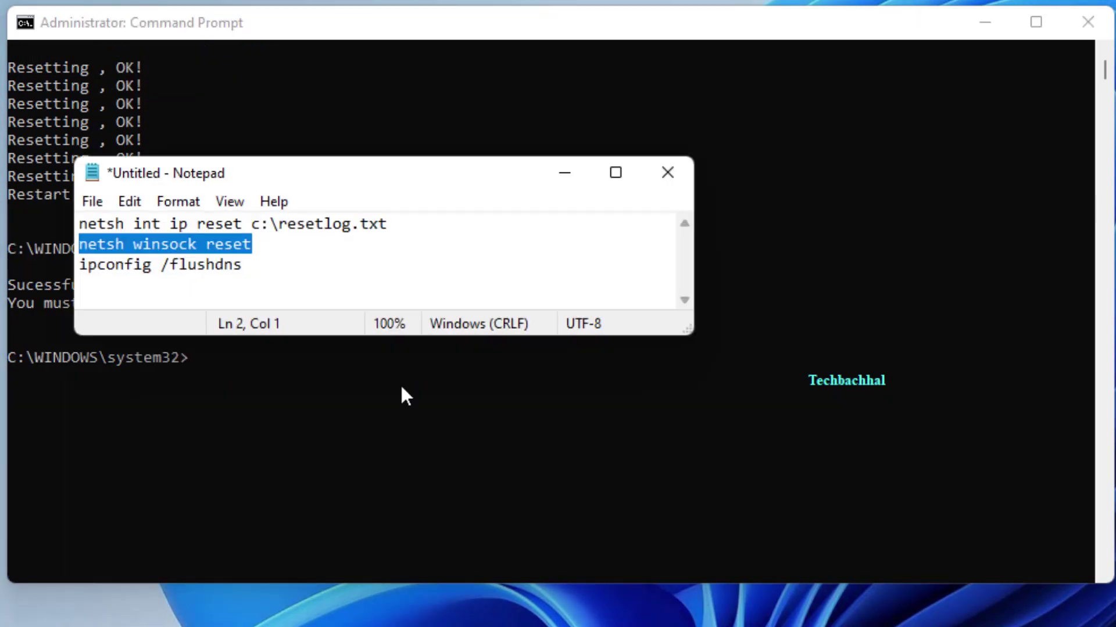
left_click_drag(243, 266, 39, 270)
key("ctrl+c")
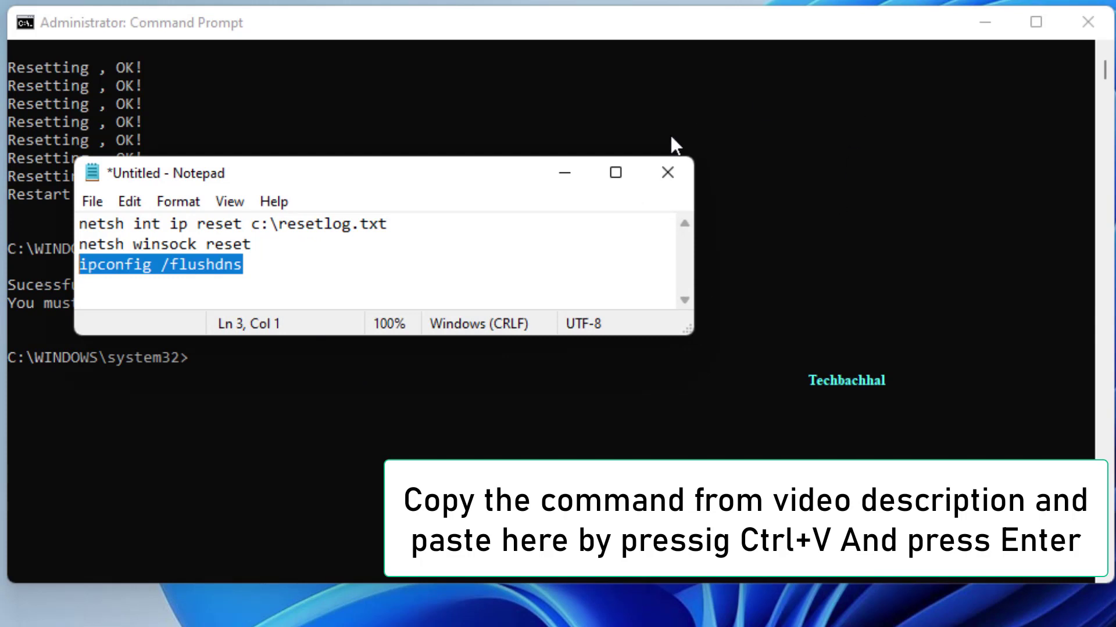
left_click(569, 180)
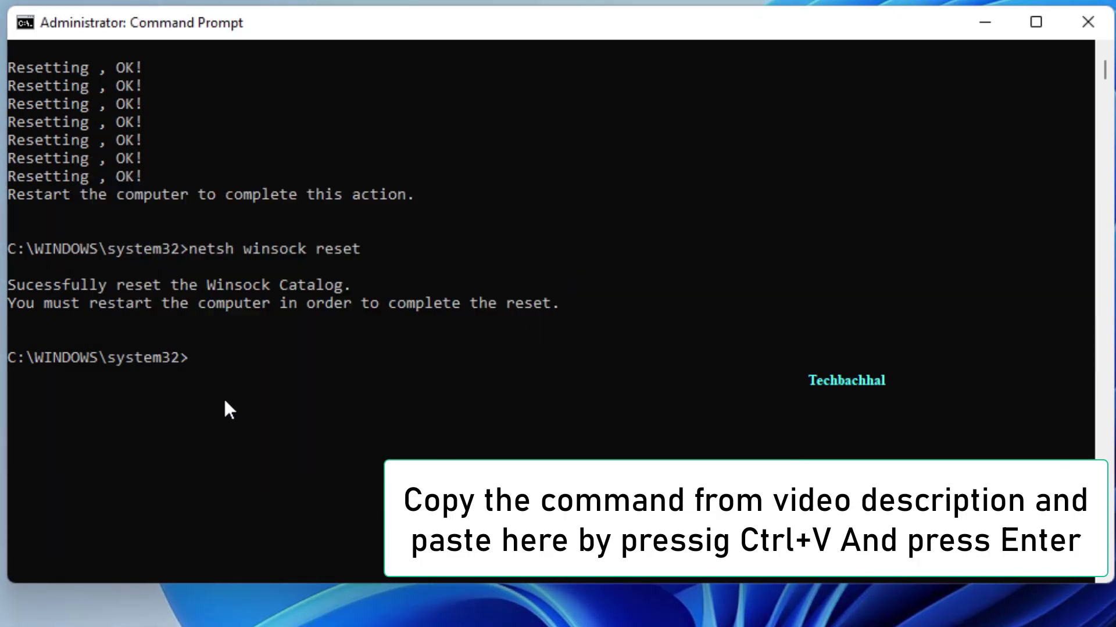
key("ctrl+v")
key("Return")
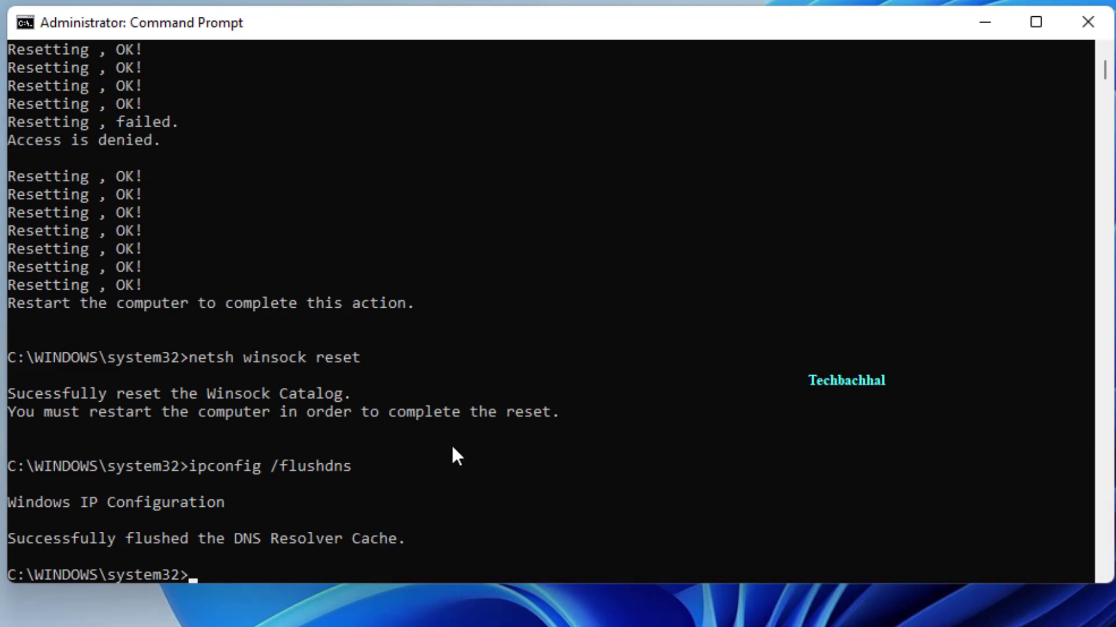
type("ex")
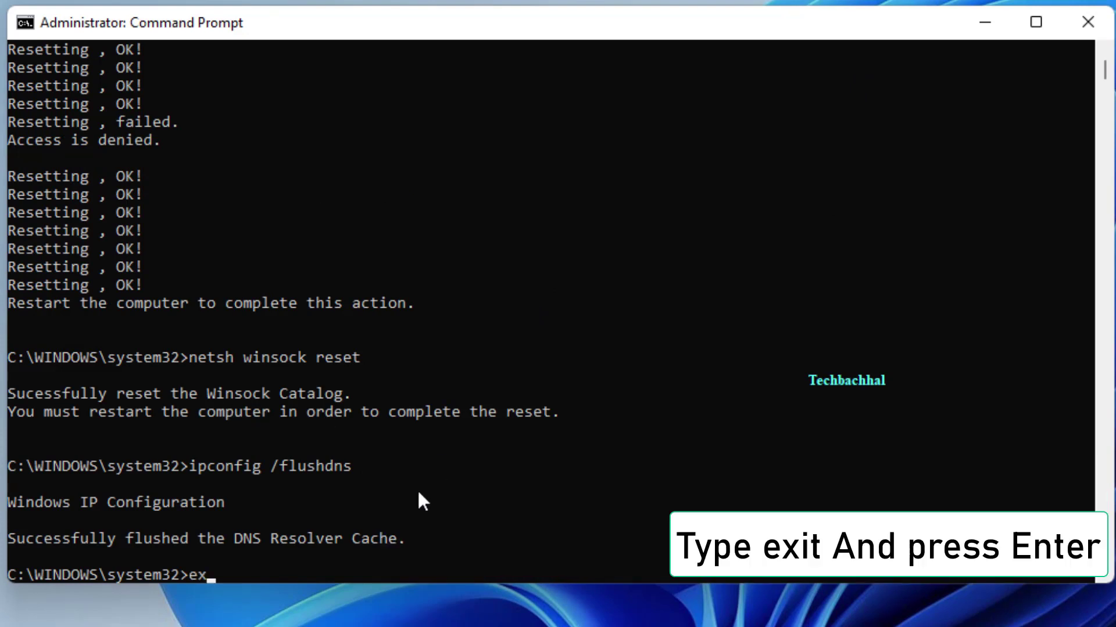
type("it")
key("Return")
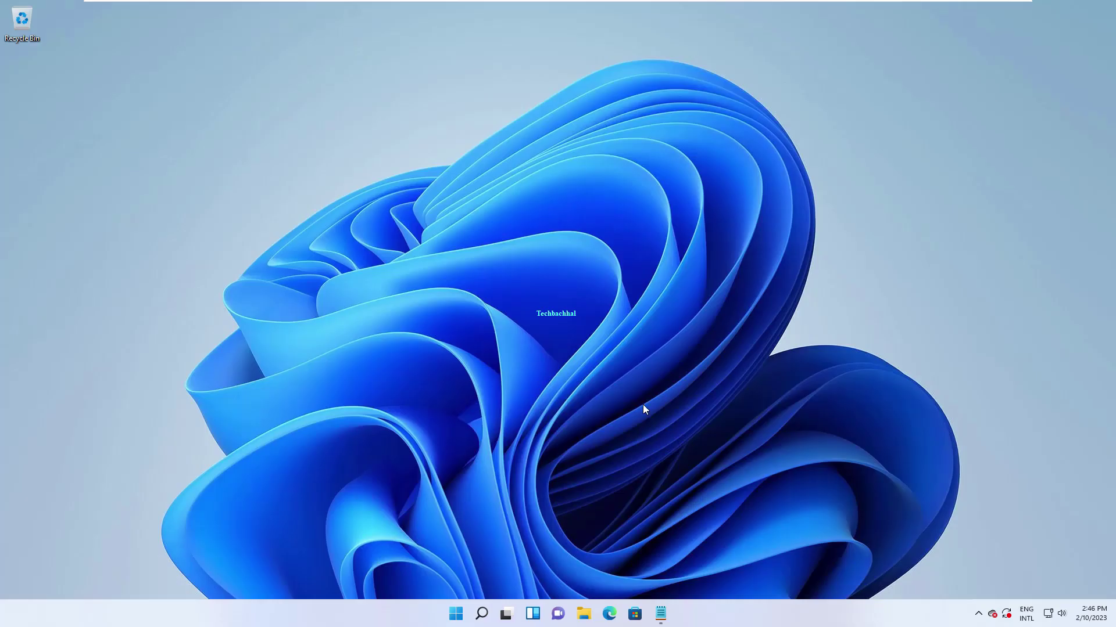
Search Windows for services and open the Services app.
left_click(483, 614)
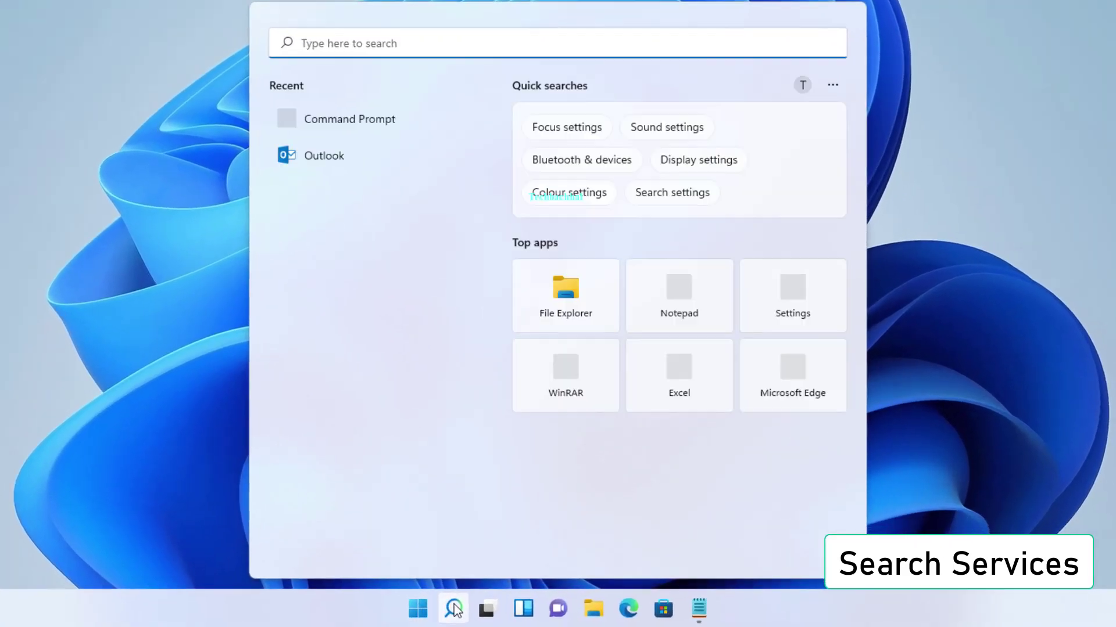
type("services")
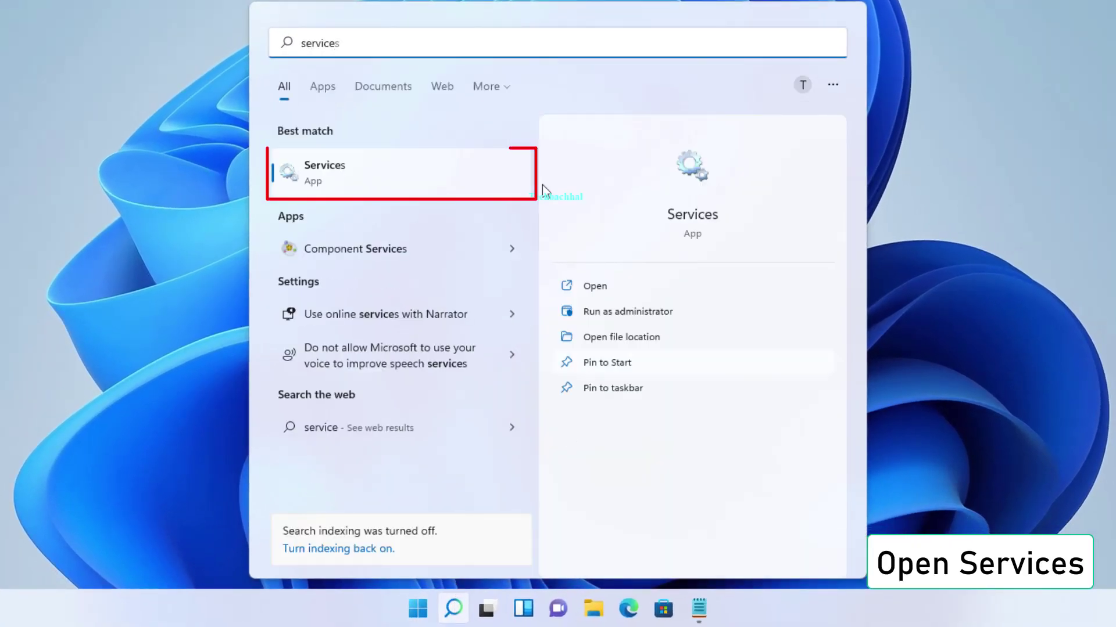
left_click(383, 176)
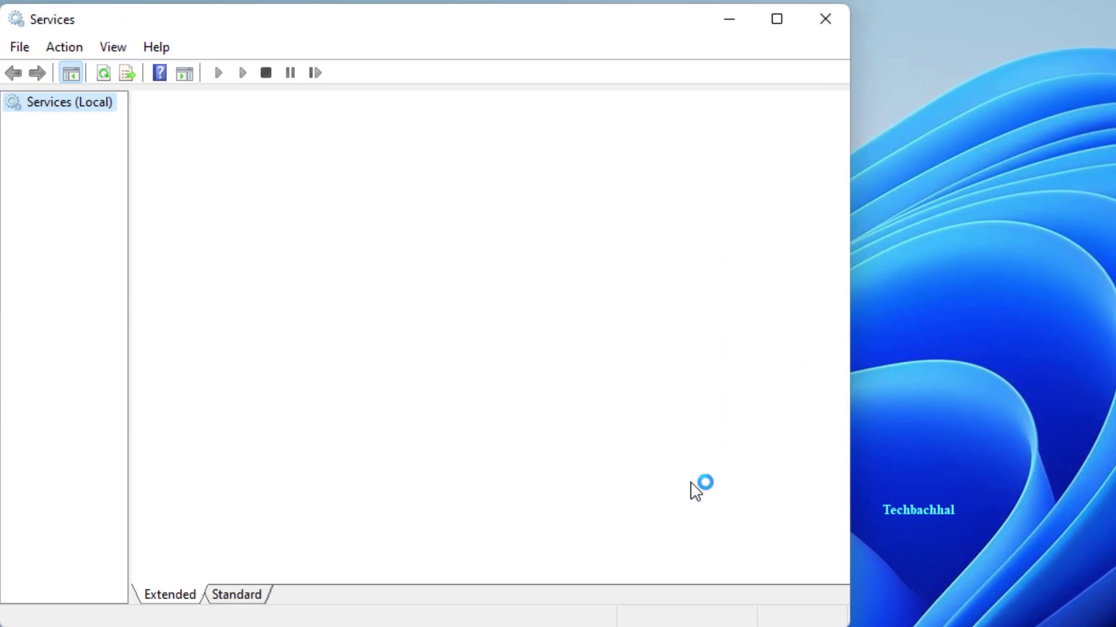
Check the startup type in the properties of the WLAN AutoConfig service and accept the dialog.
scroll(568, 435, "down", 20)
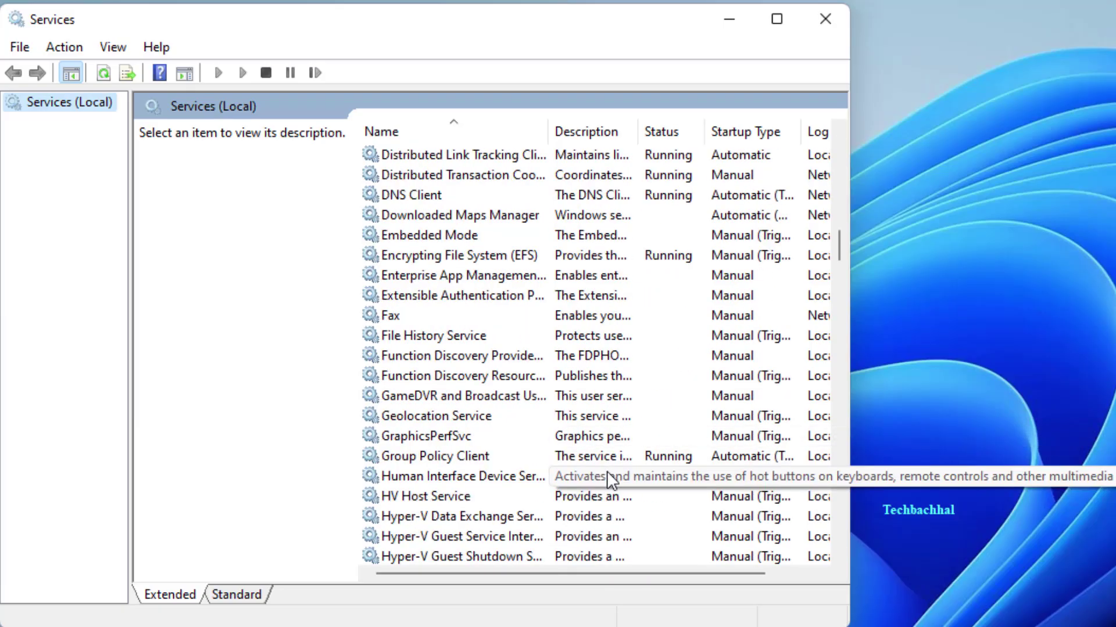
scroll(610, 493, "down", 2)
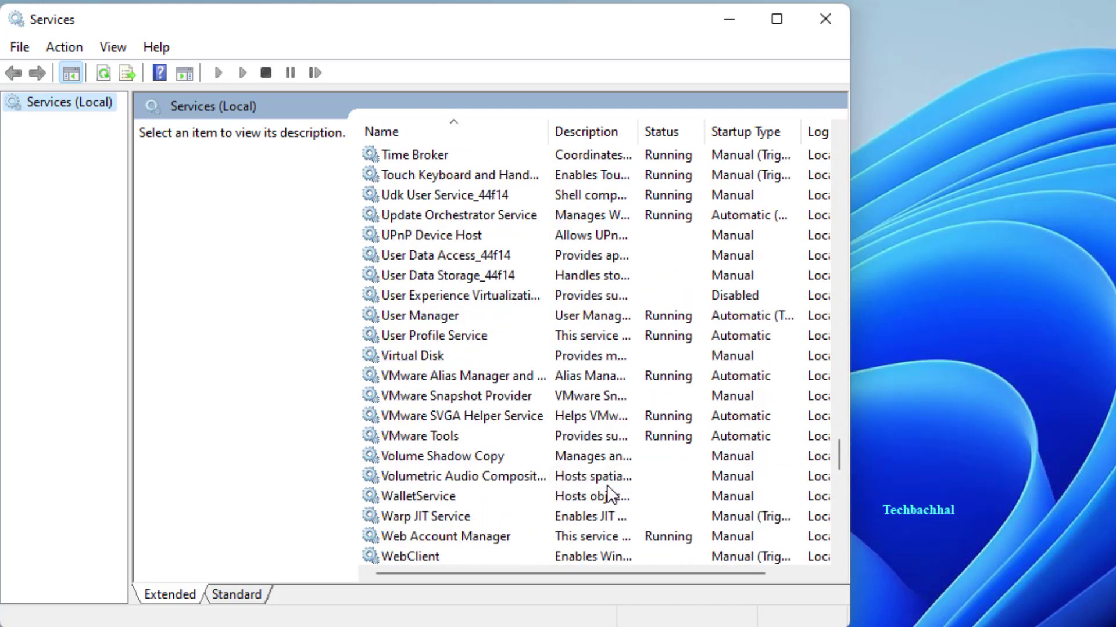
left_click_drag(839, 451, 830, 528)
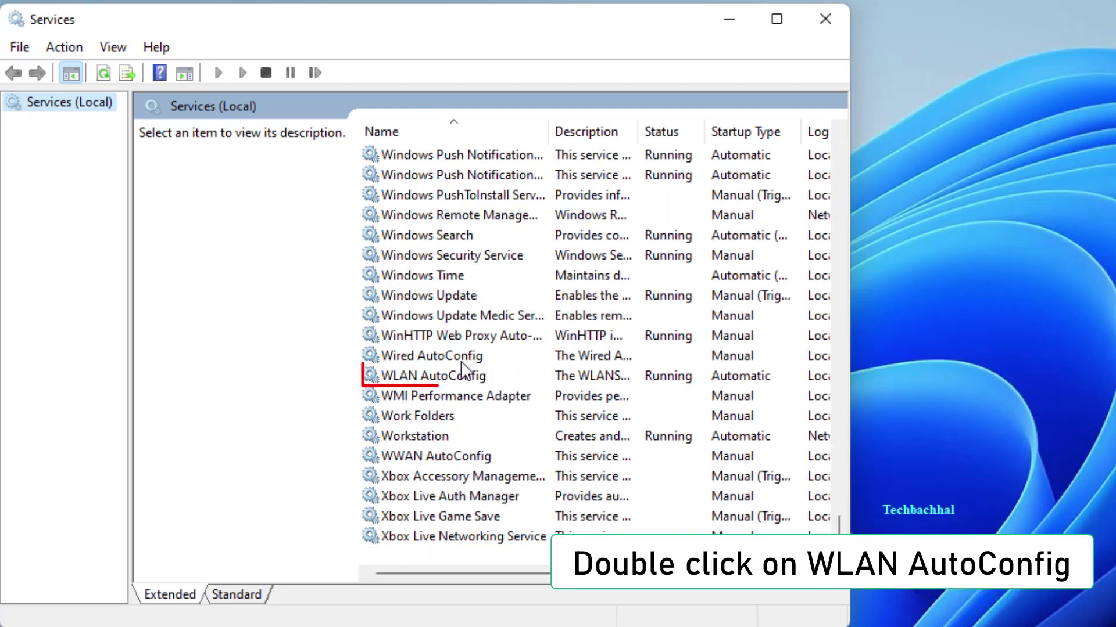
left_click(433, 380)
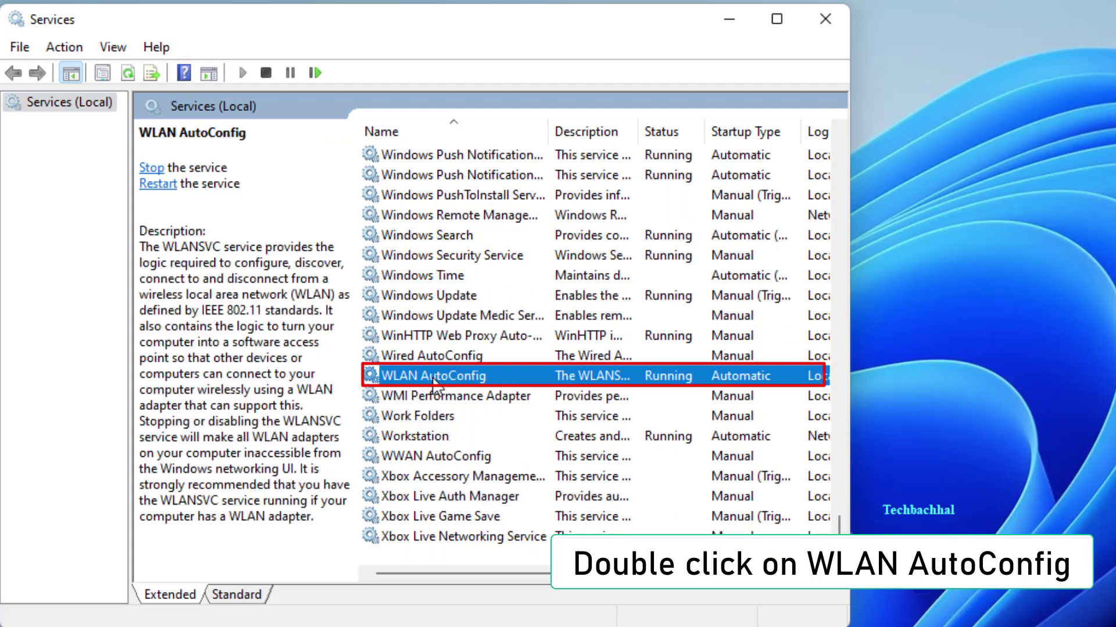
double_click(435, 379)
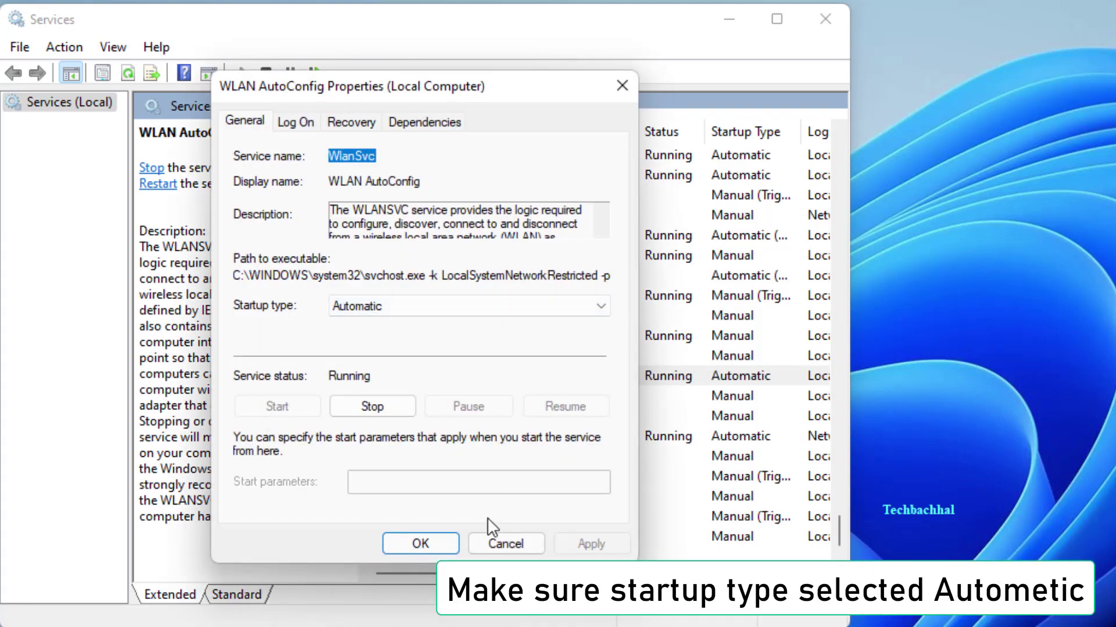
left_click(408, 546)
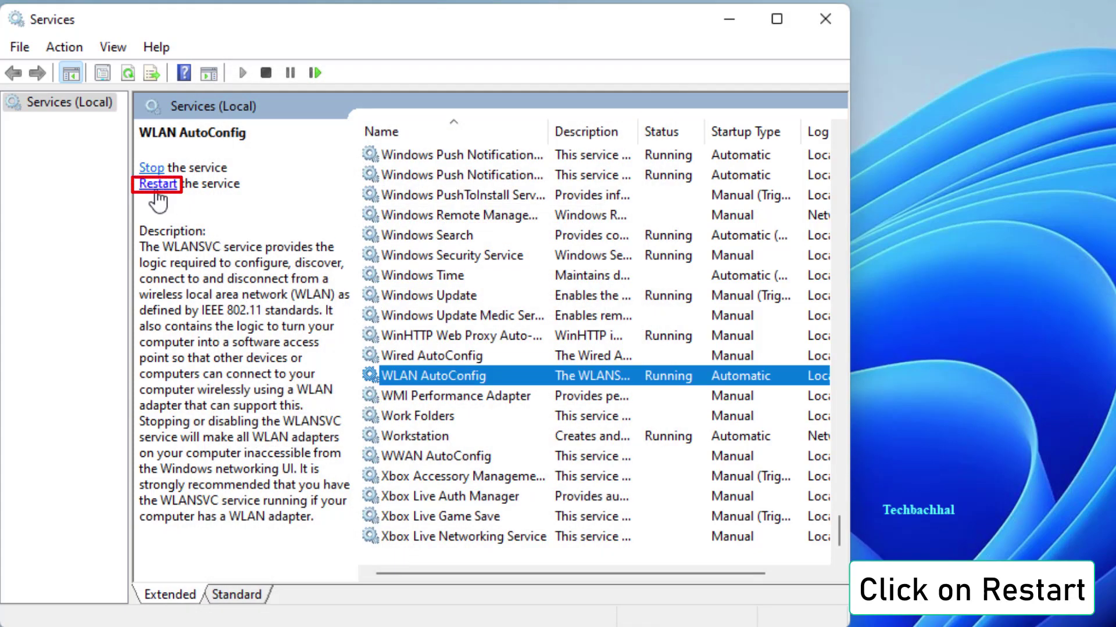
Restart the WLAN AutoConfig service and close the Services window.
left_click(156, 191)
left_click(157, 194)
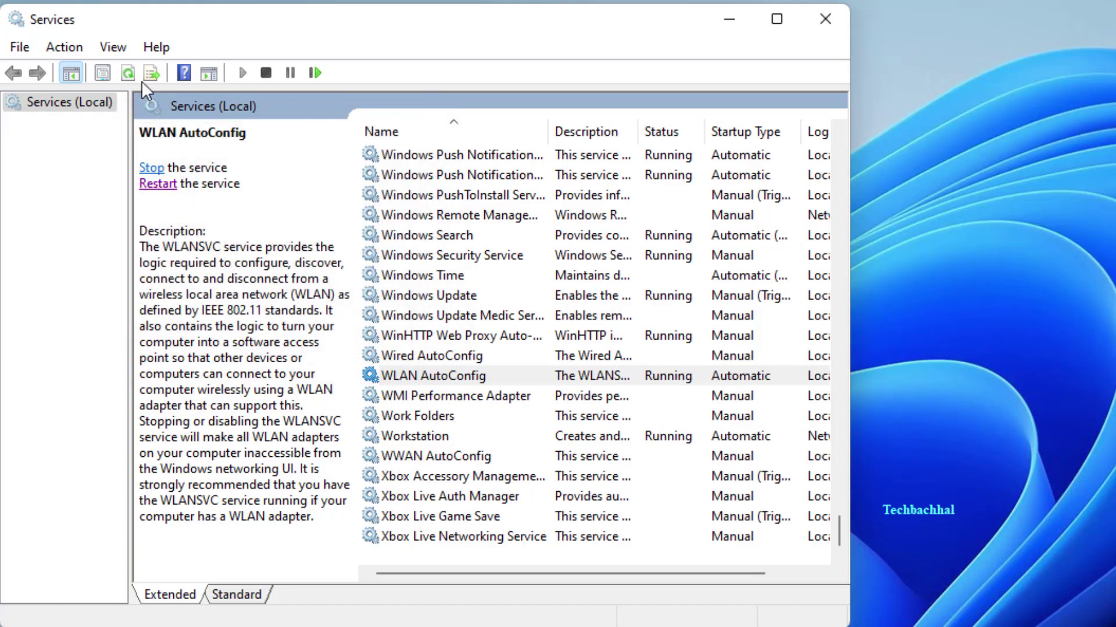
left_click(825, 18)
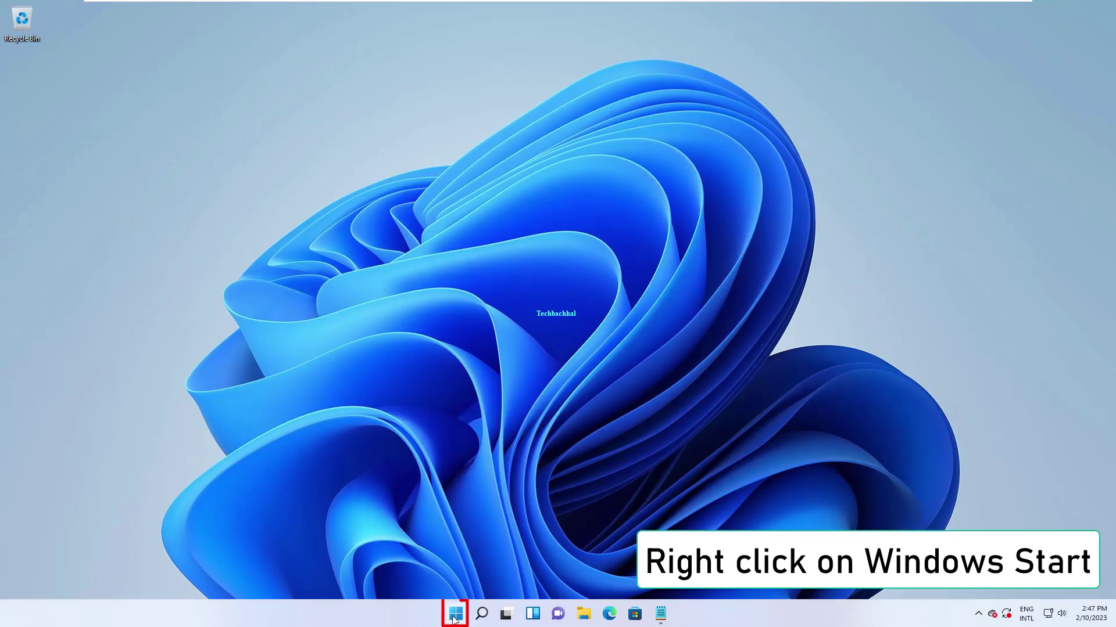
Open Device Manager and expand the Network adapters category.
right_click(453, 619)
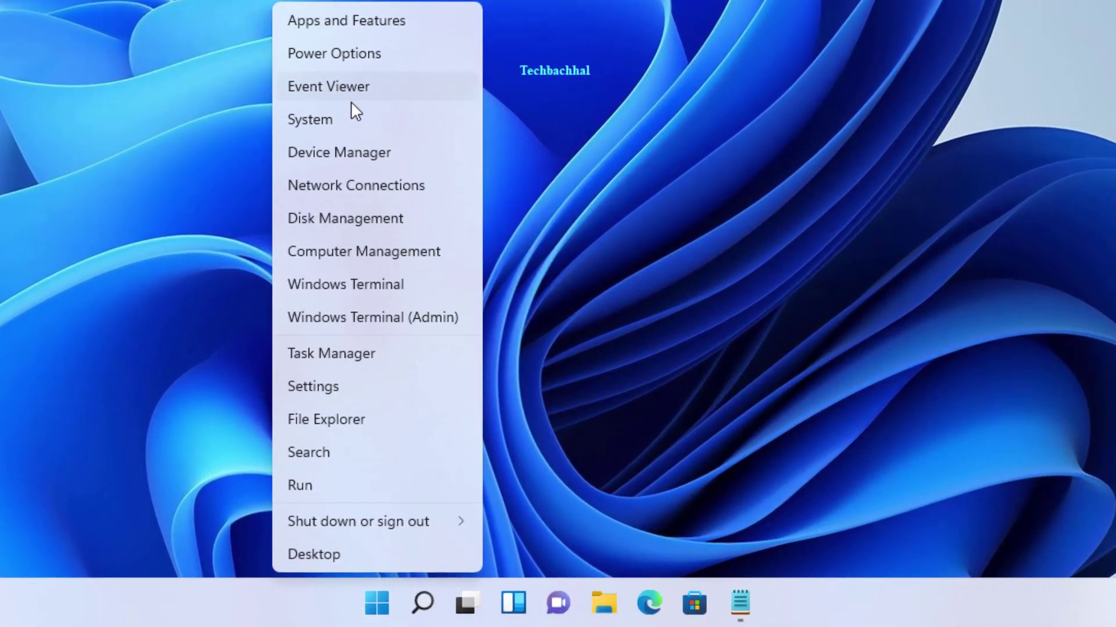
left_click(357, 152)
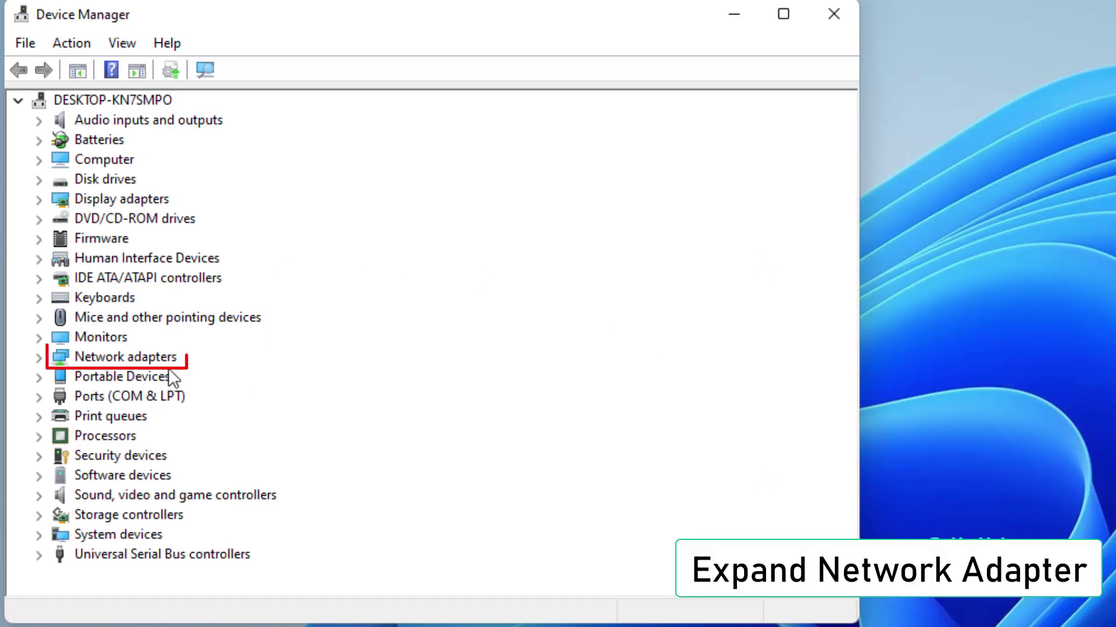
left_click(39, 358)
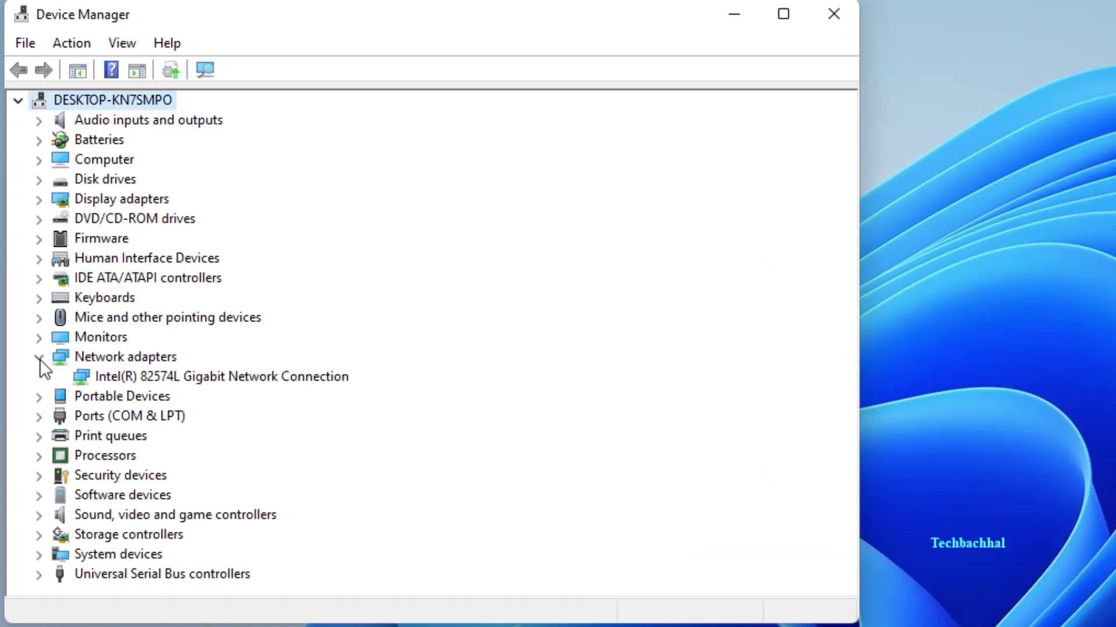
Start a driver update for the Intel(R) 82574L Gigabit Network Connection, choosing from the list of drivers available on the computer.
left_click(169, 378)
right_click(168, 384)
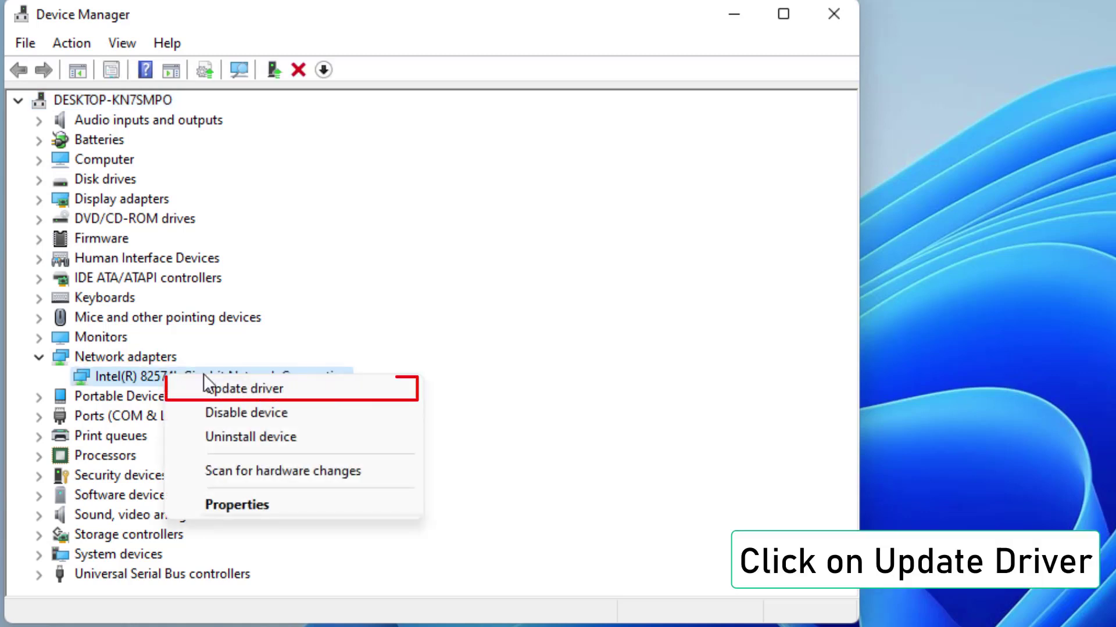
left_click(230, 388)
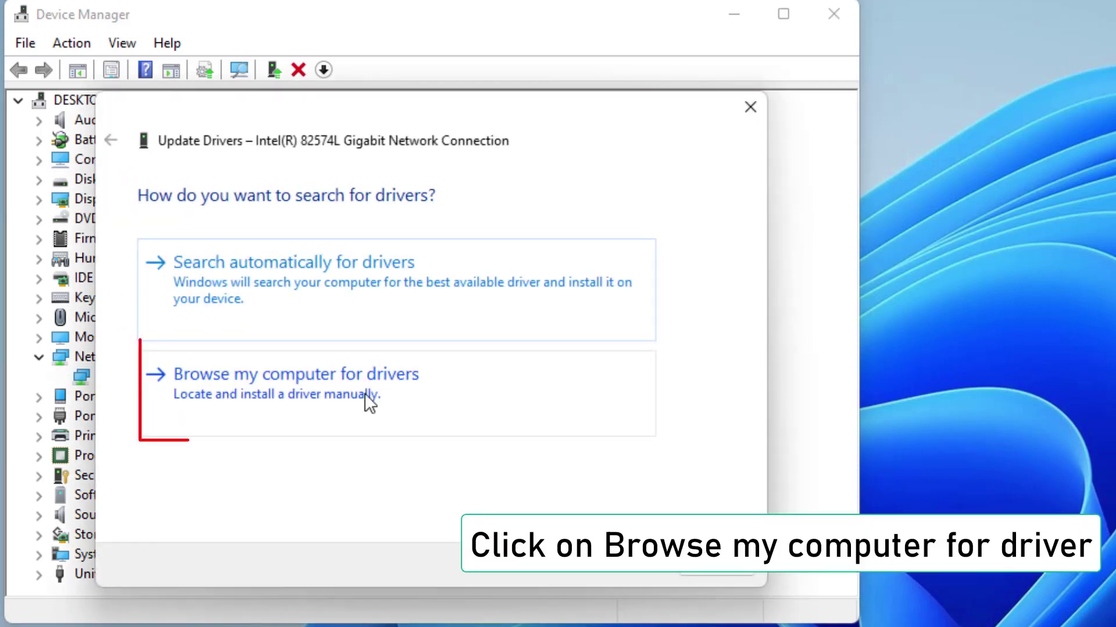
left_click(294, 393)
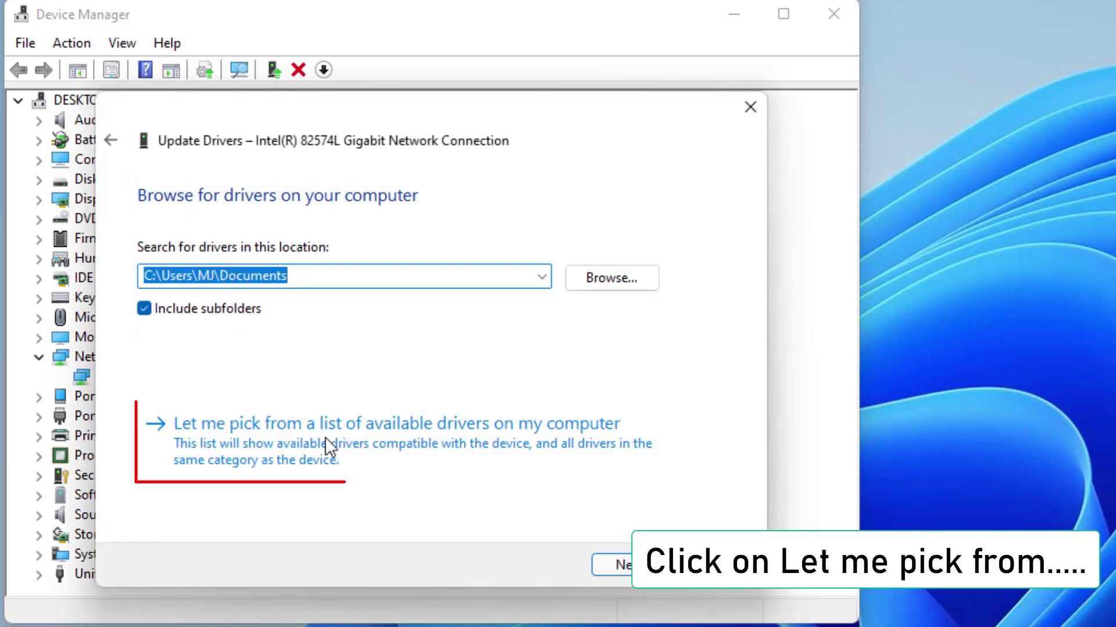
left_click(295, 439)
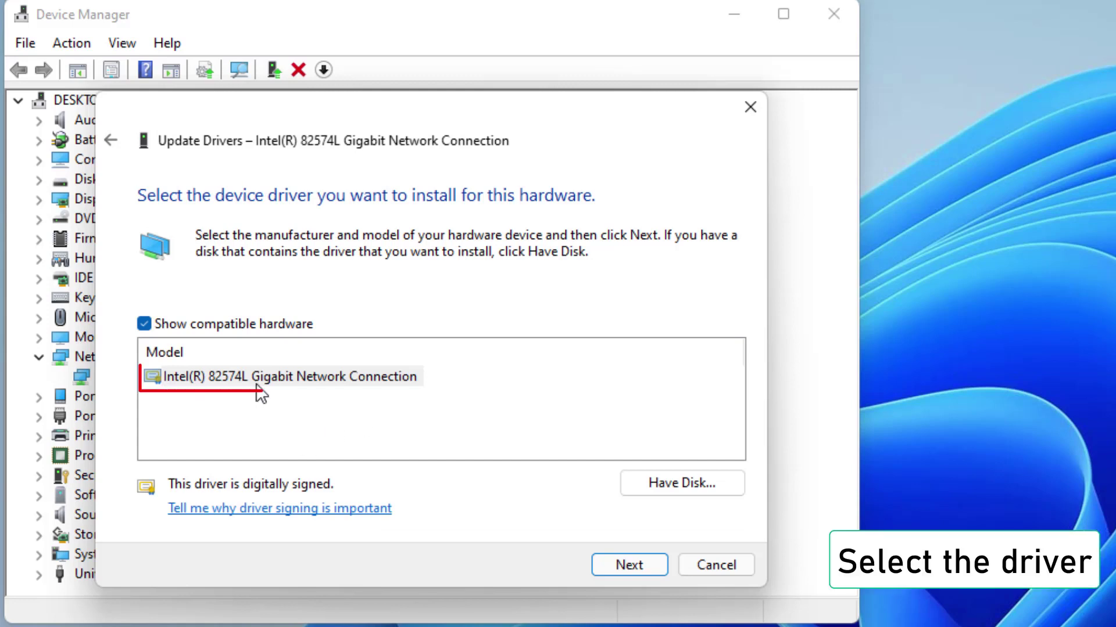
Install the compatible Intel(R) 82574L Gigabit Network Connection driver, and close the update wizard and Device Manager.
left_click(300, 383)
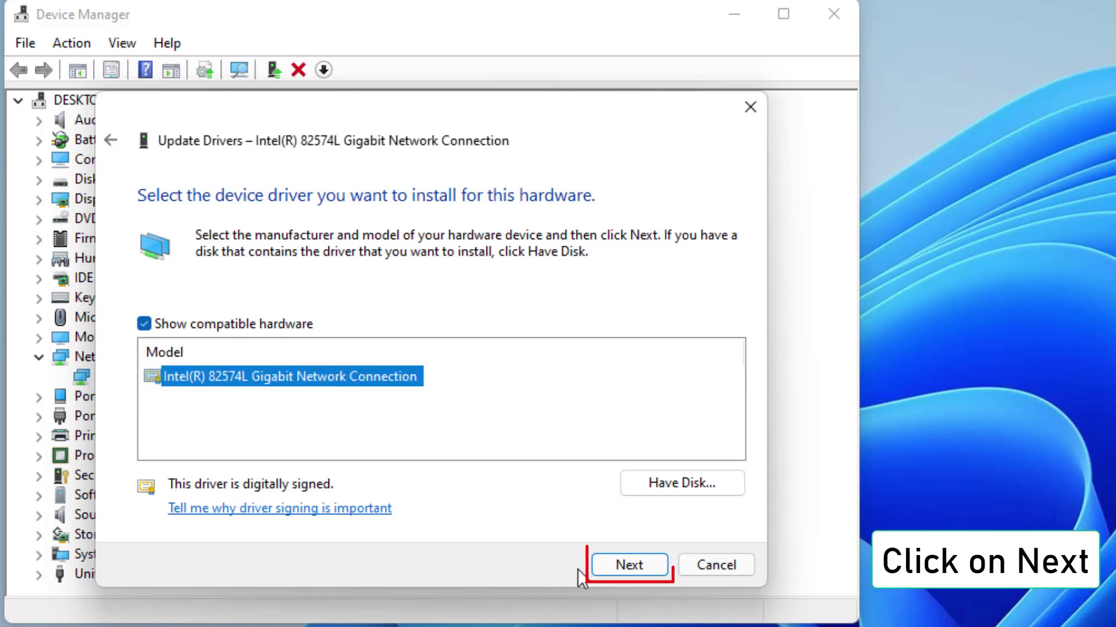
left_click(623, 561)
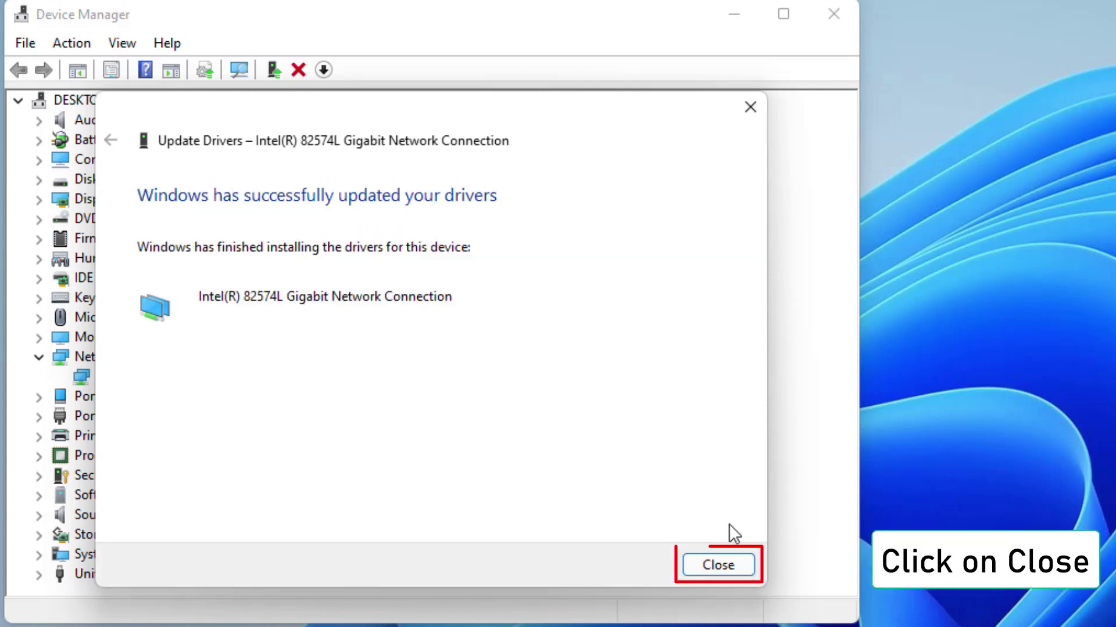
left_click(720, 563)
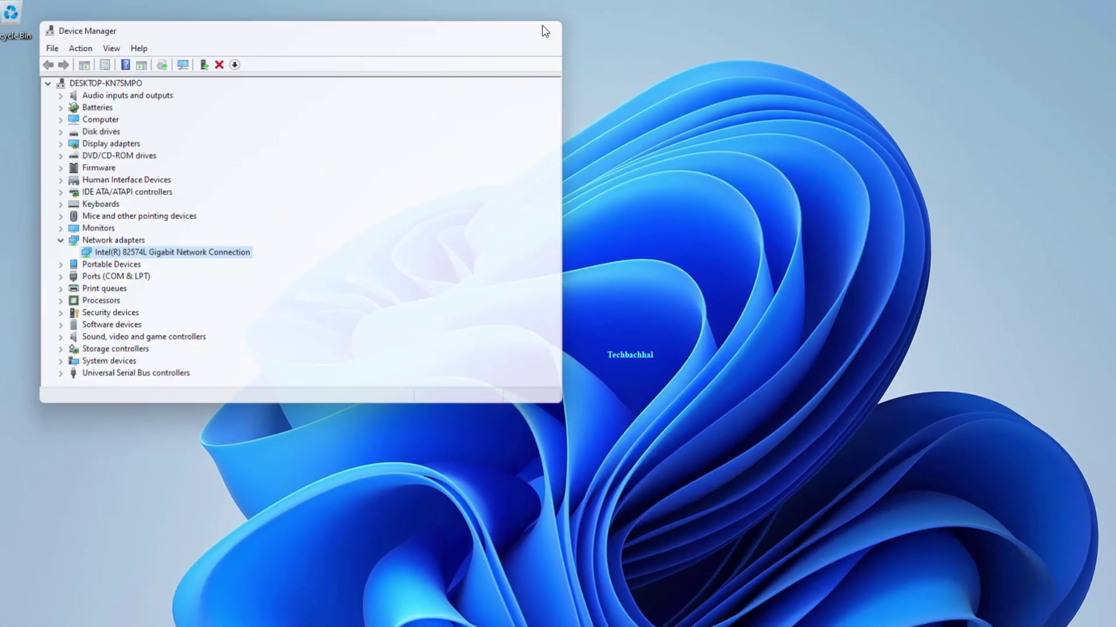
left_click(828, 13)
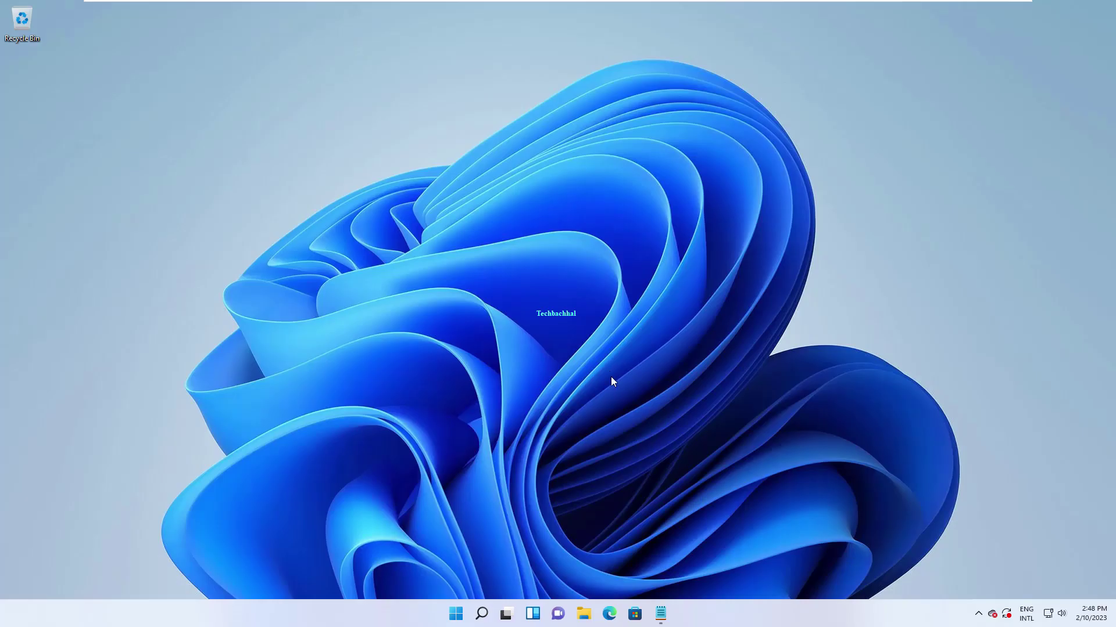
Find and open Control Panel through Windows search and go to its Network and Internet category.
left_click(487, 616)
type("co")
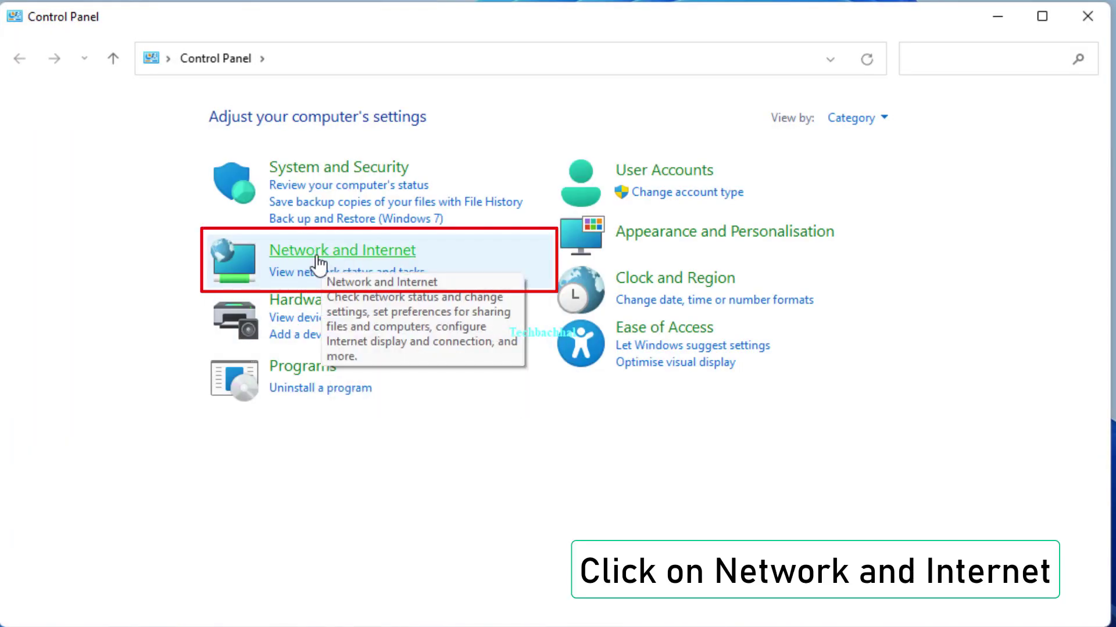
left_click(314, 254)
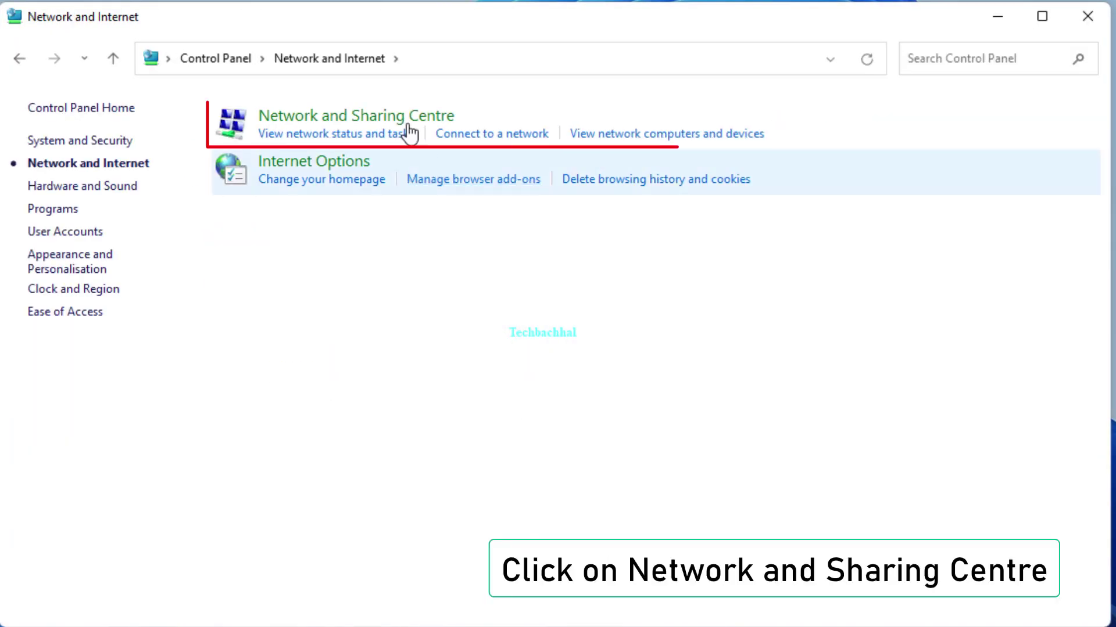
Open the Internet Protocol Version 4 (TCP/IPv4) properties of the Ethernet0 connection from Network and Sharing Centre.
left_click(321, 118)
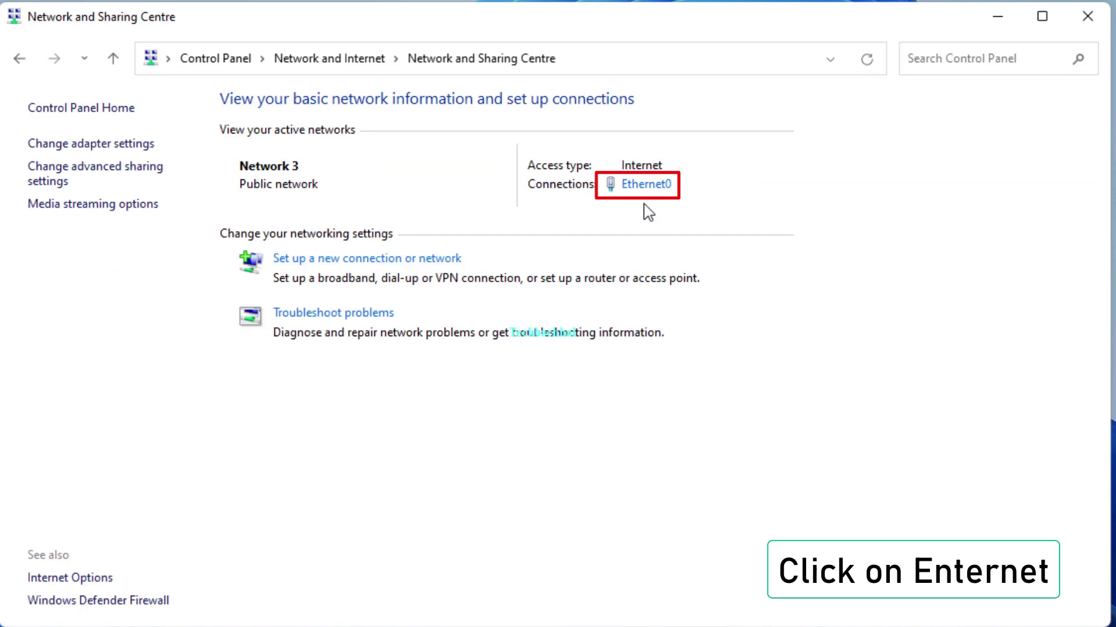
left_click(641, 185)
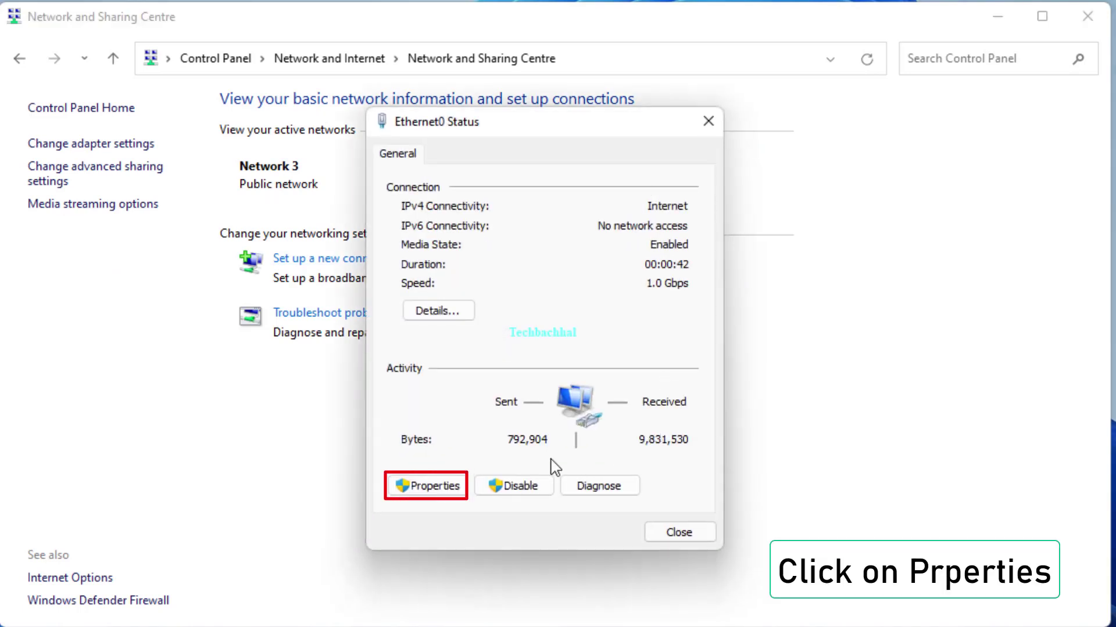
left_click(428, 488)
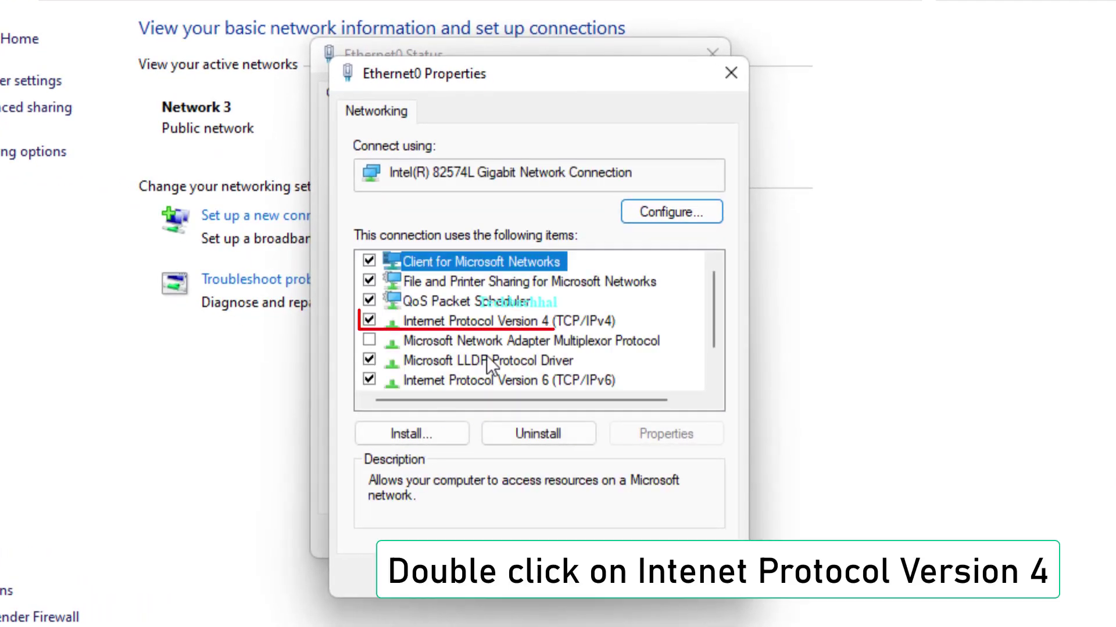
double_click(479, 323)
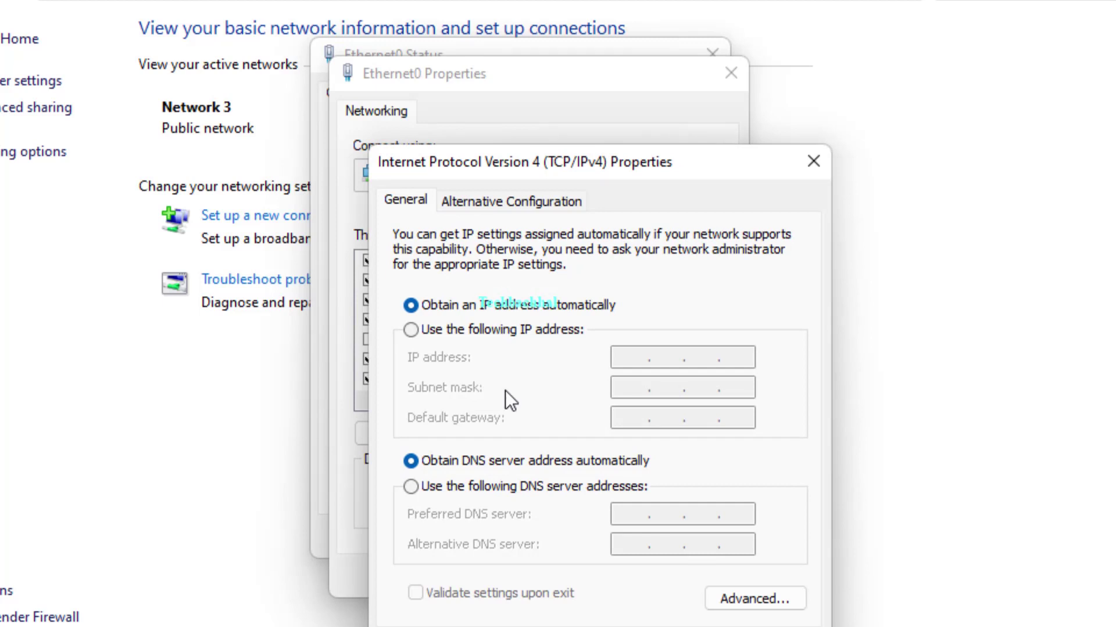
Set the preferred DNS server to 8.8.8.8 and the alternative to 8.8.4.4, then apply the settings and close the Ethernet0 dialogs.
left_click(412, 487)
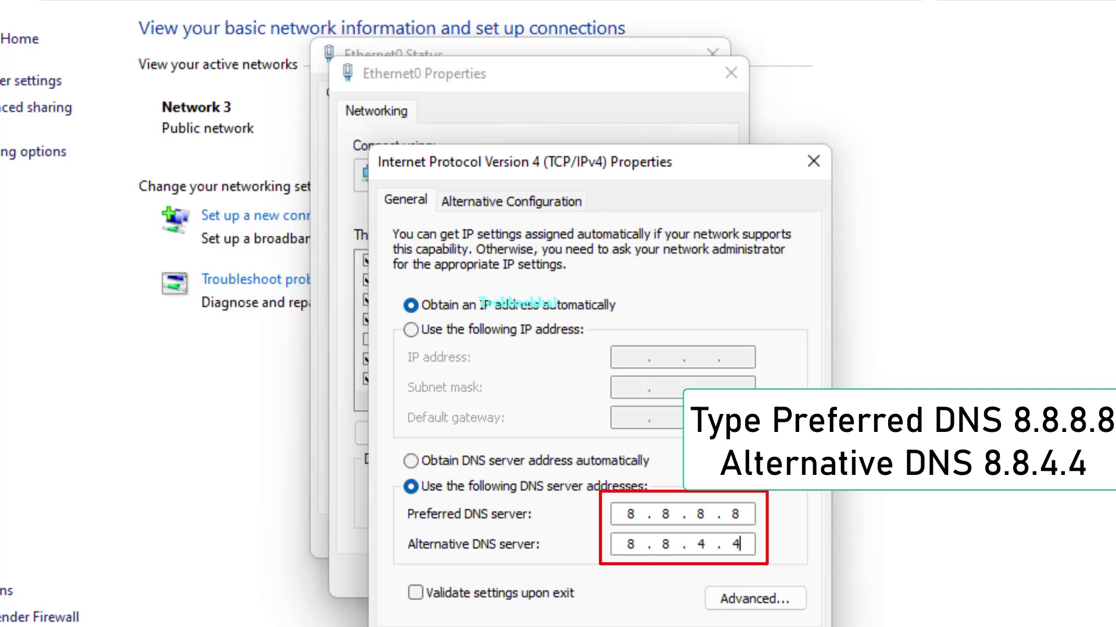
left_click(686, 600)
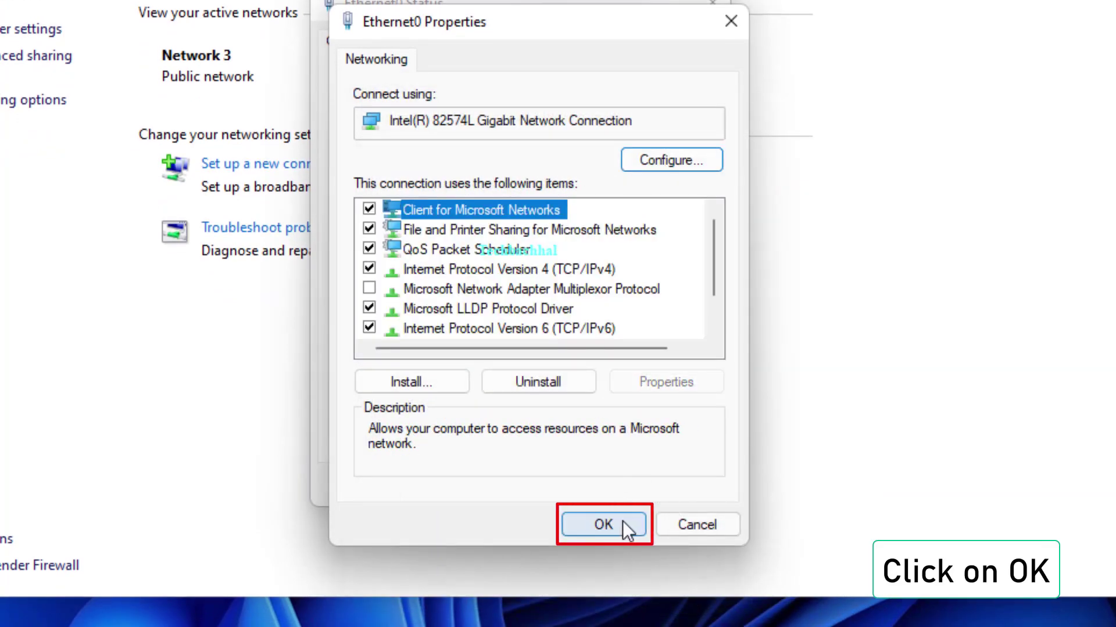
left_click(623, 521)
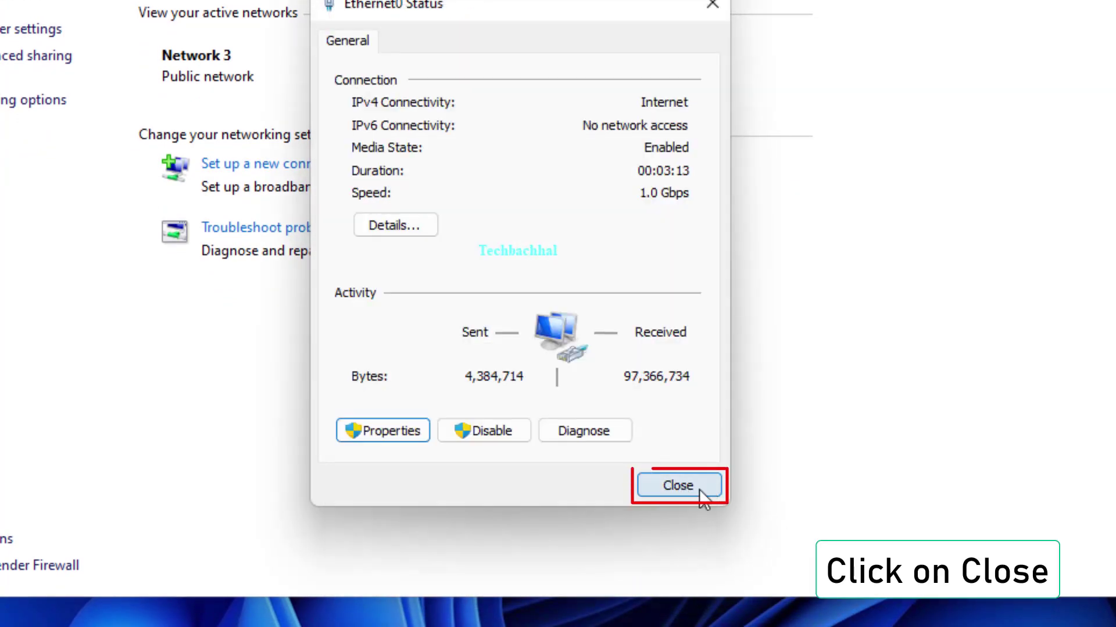
left_click(678, 486)
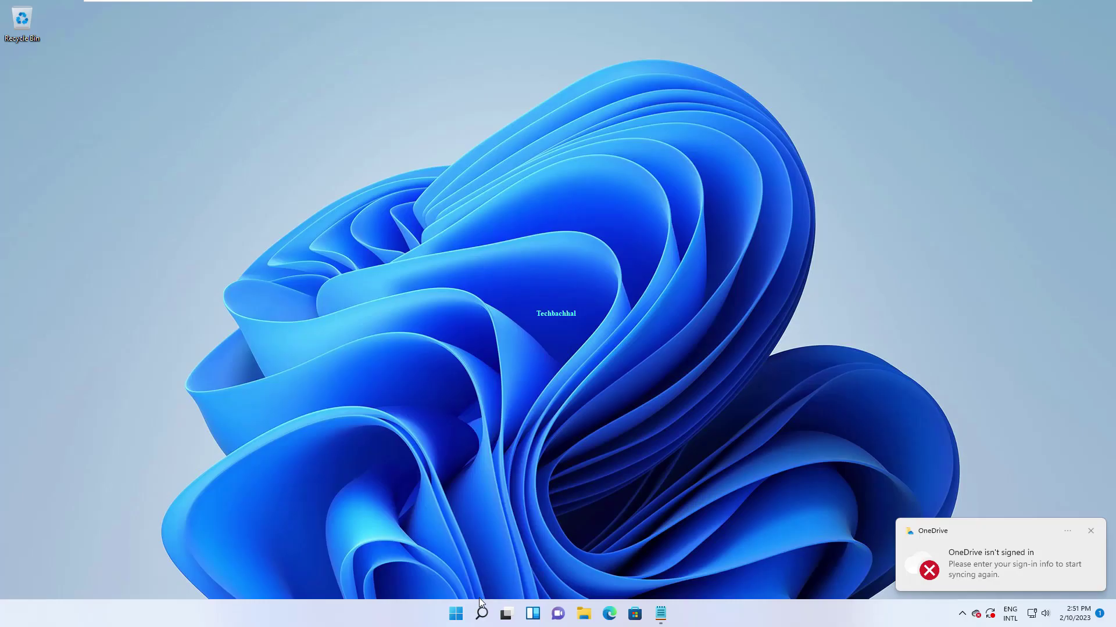
Open Device Manager and expand the Network adapters category.
mouse_move(483, 621)
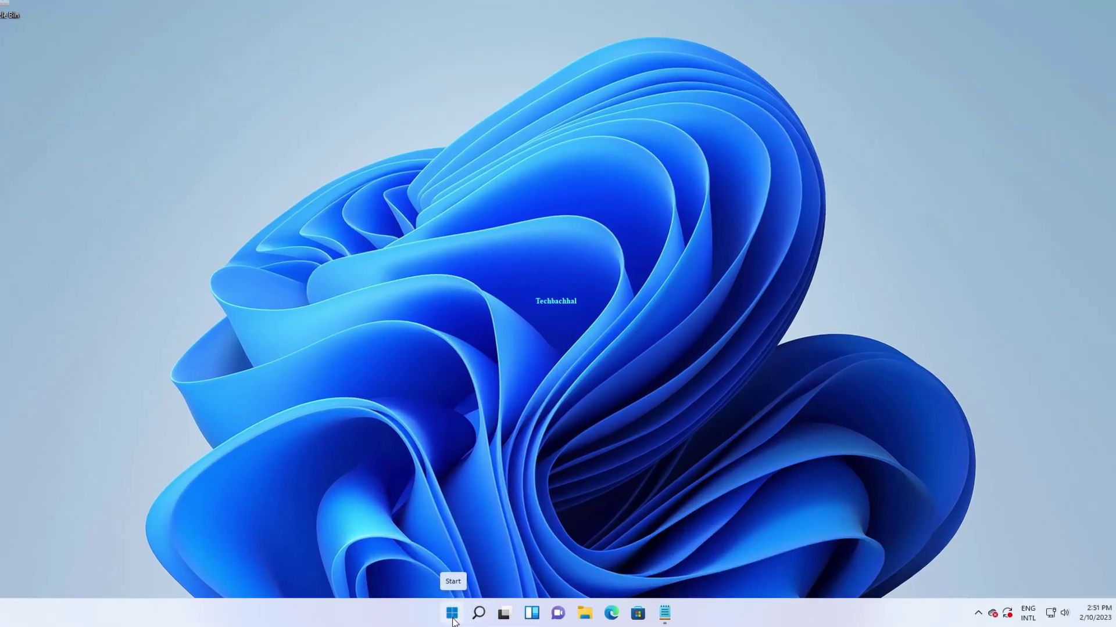
right_click(456, 613)
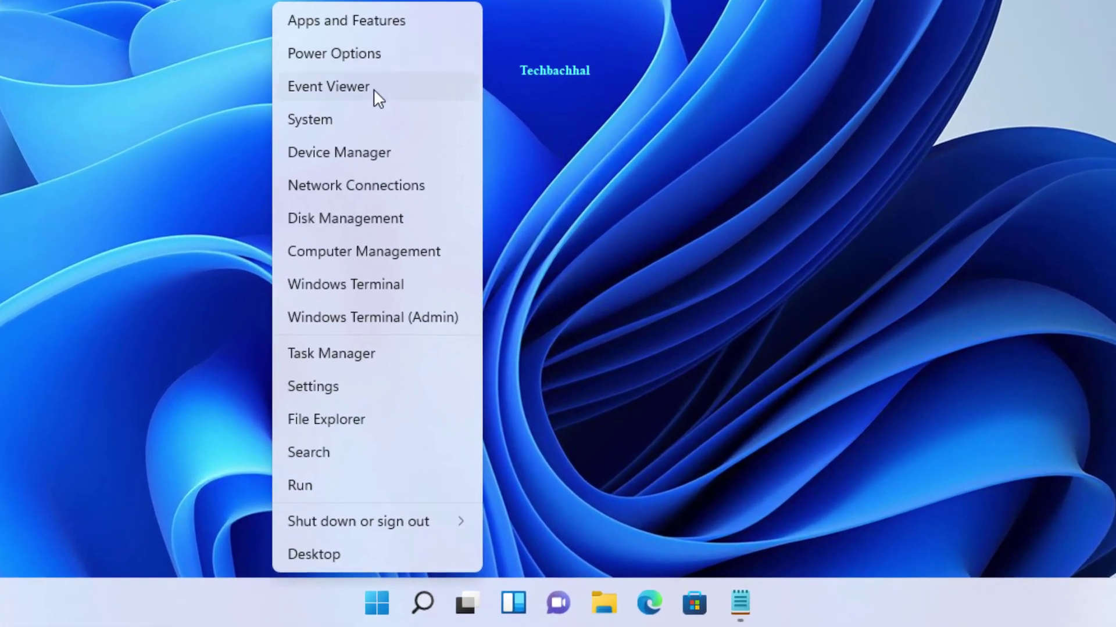
left_click(374, 146)
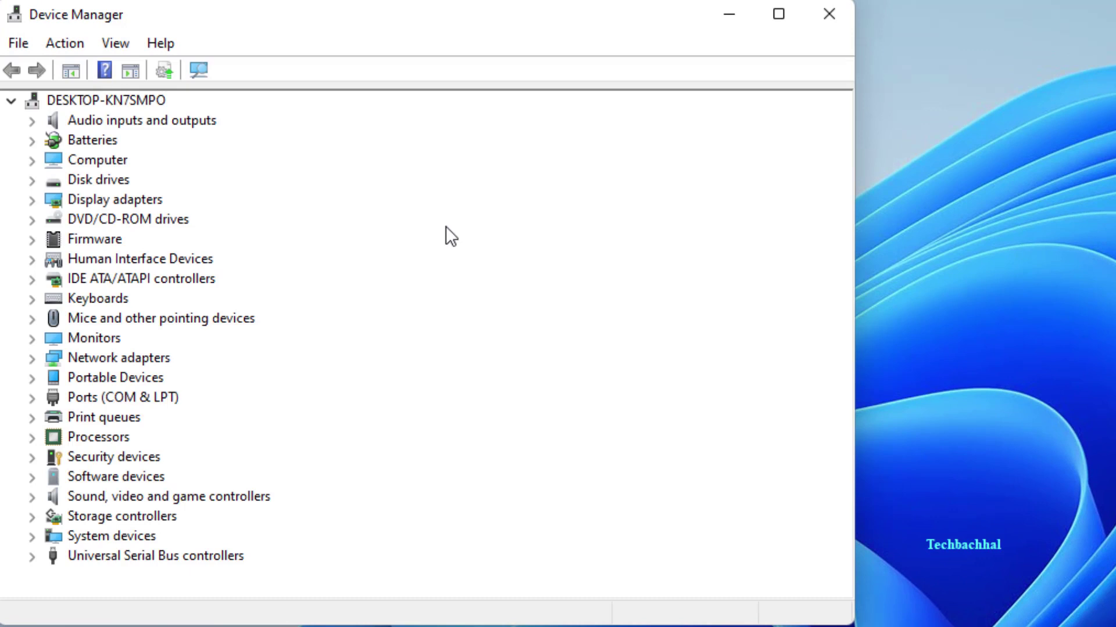
left_click(34, 359)
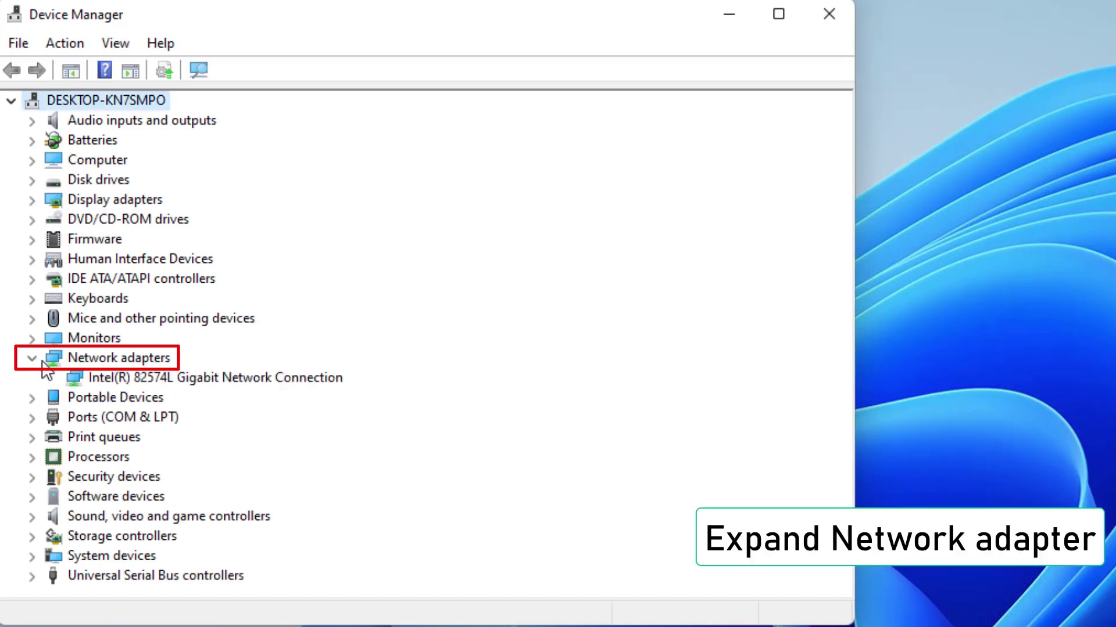
Uninstall the Intel(R) 82574L Gigabit Network Connection device and close Device Manager.
left_click(144, 379)
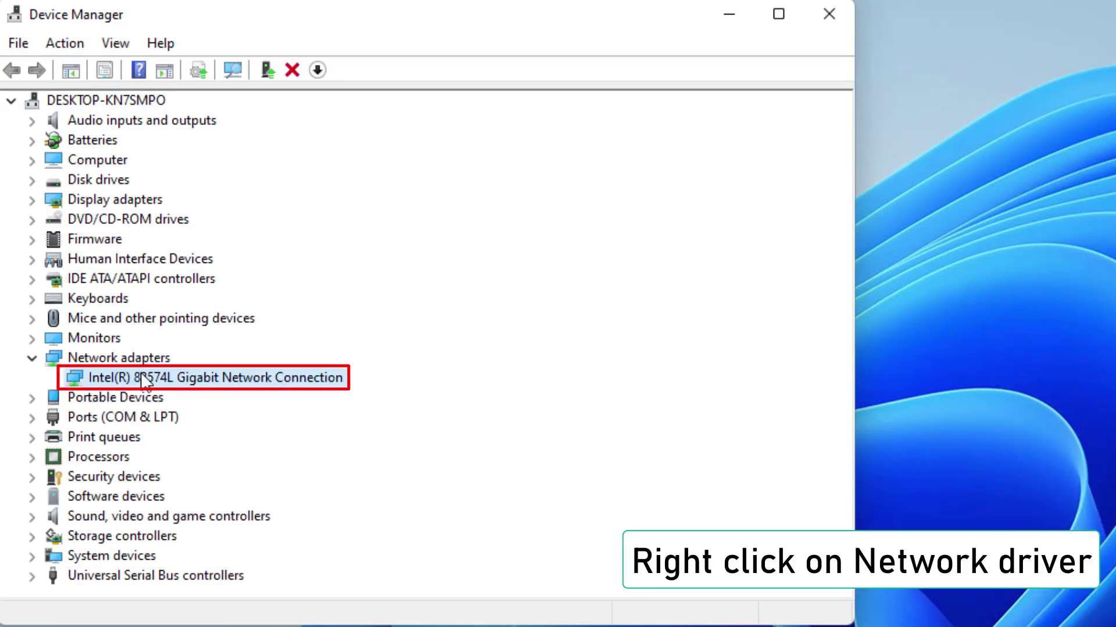
right_click(146, 381)
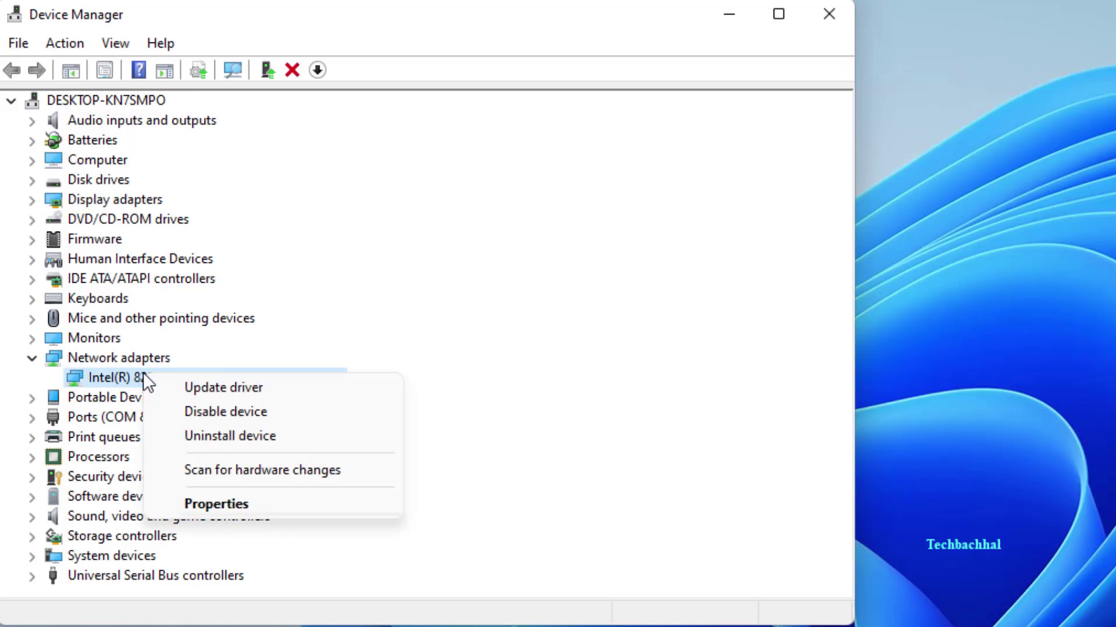
left_click(254, 436)
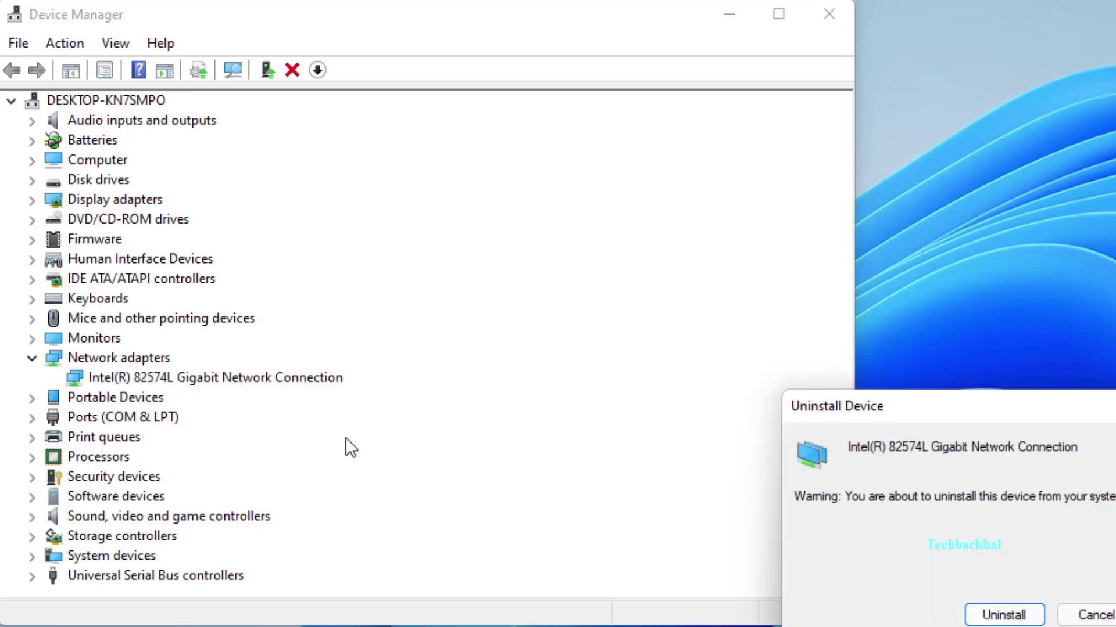
left_click_drag(1001, 416, 567, 321)
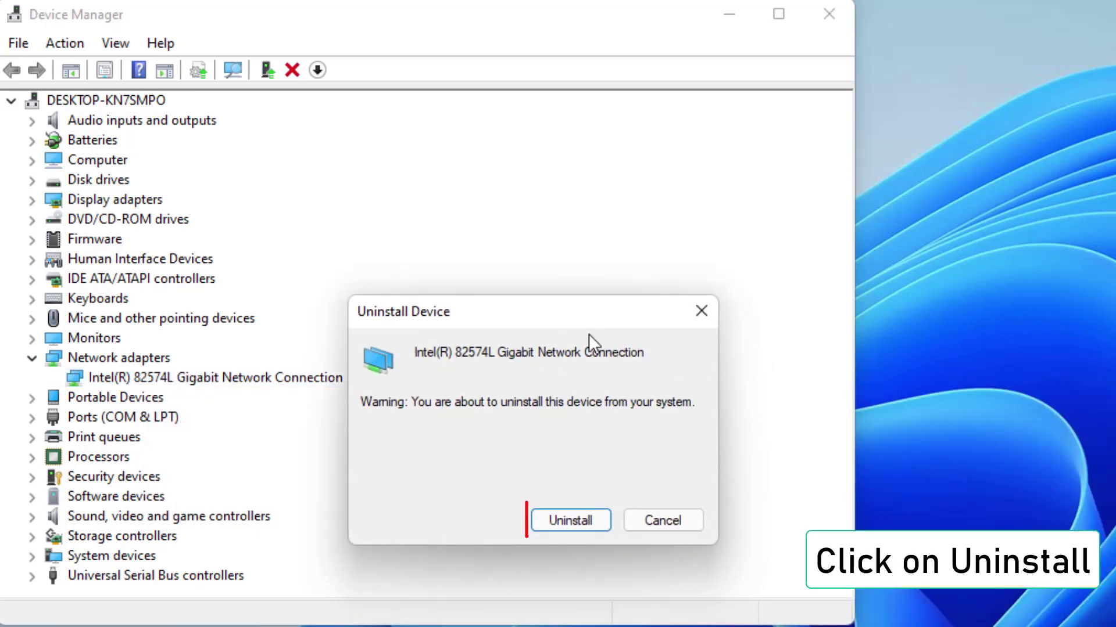
left_click(569, 521)
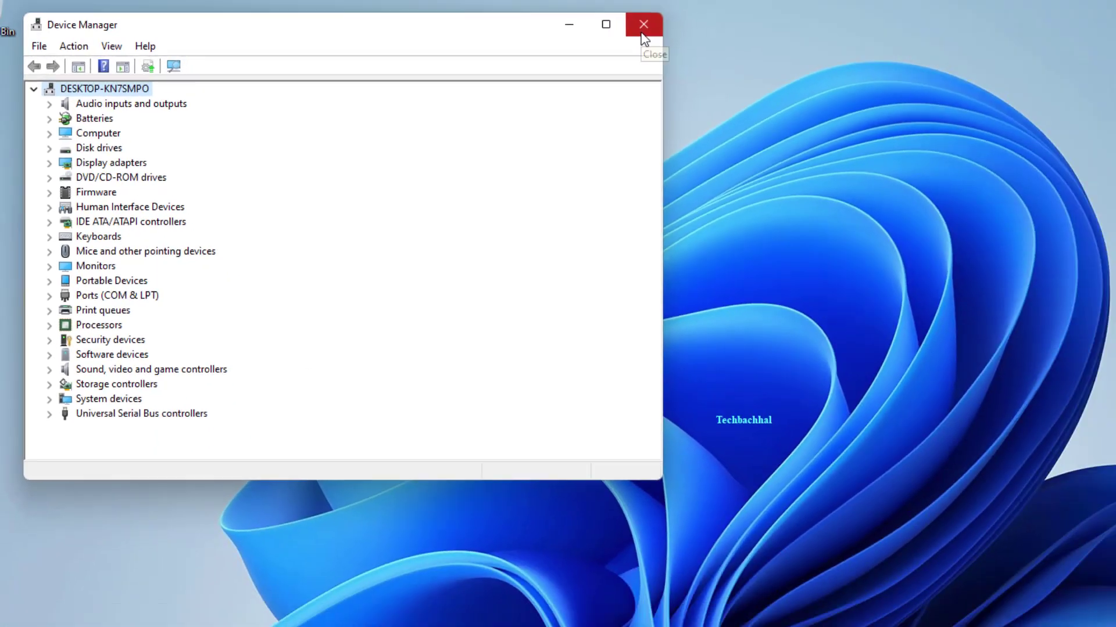
left_click(825, 24)
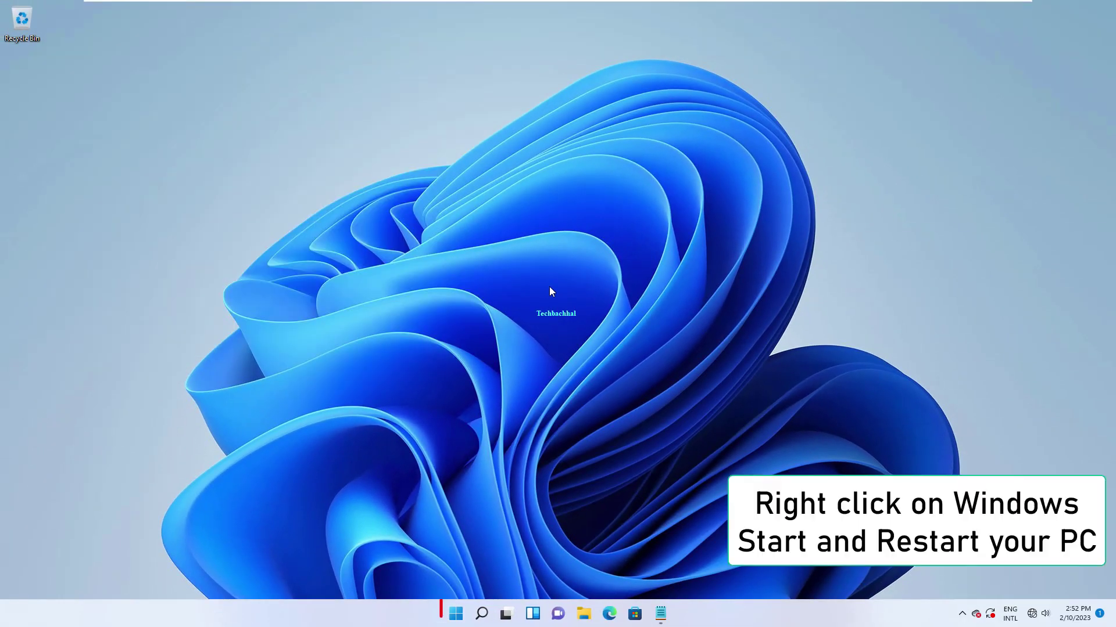
Restart the PC after uninstalling the network adapter.
right_click(457, 613)
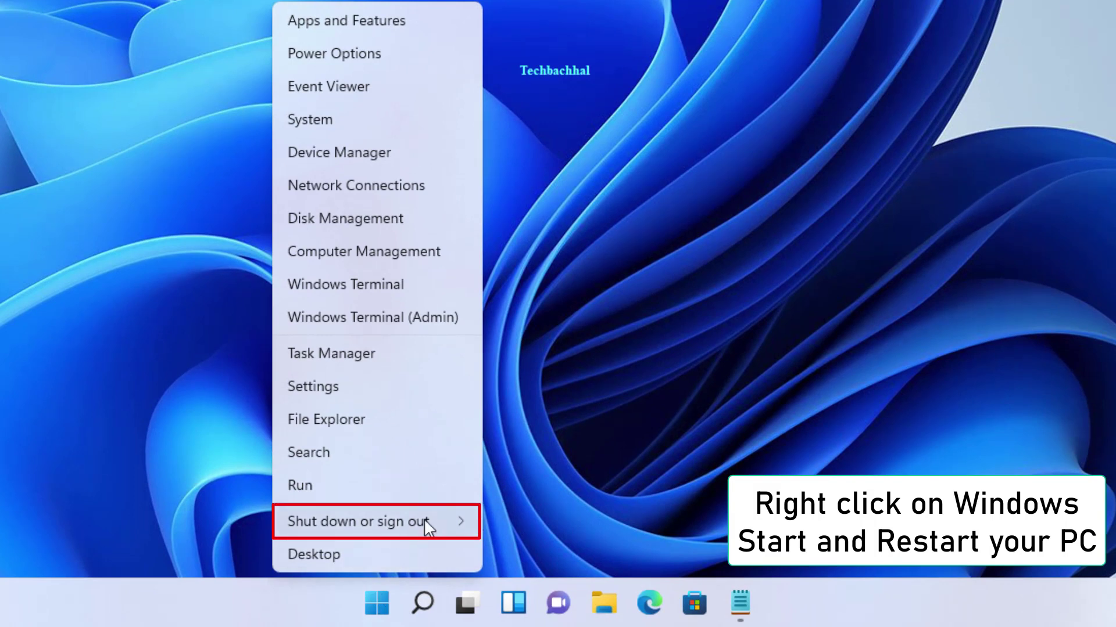
mouse_move(381, 521)
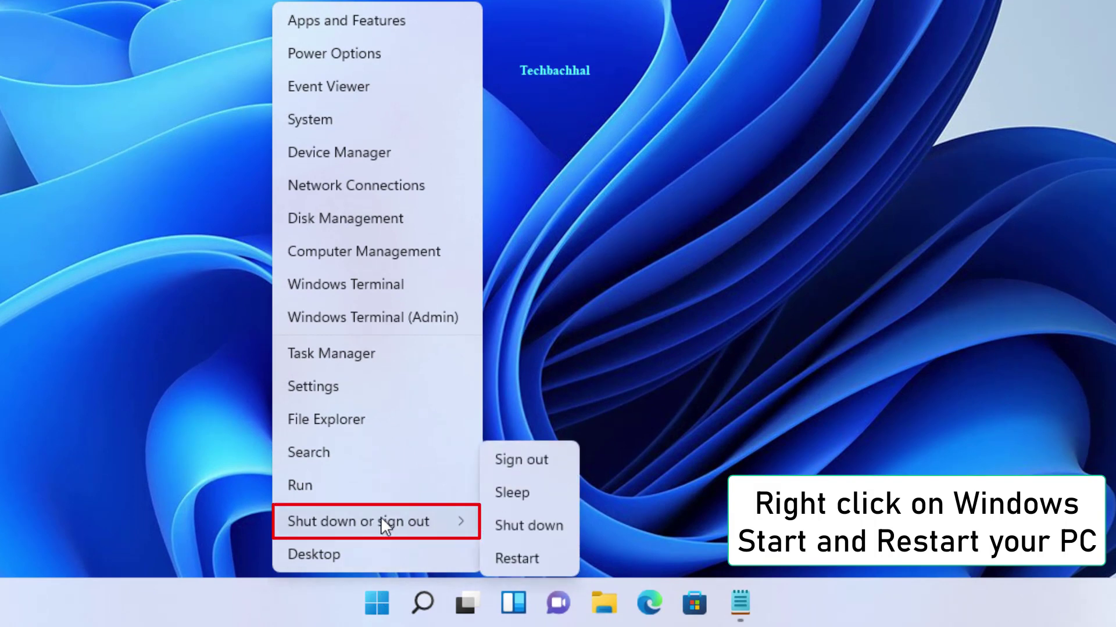
left_click(523, 561)
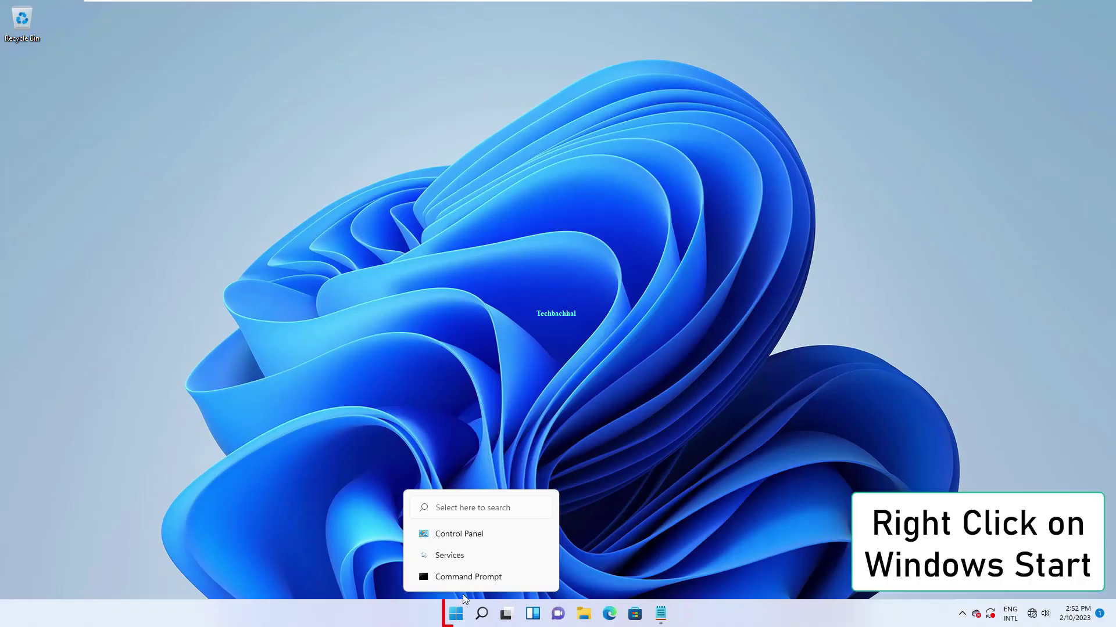
Open Windows Settings and go to the Network reset page within the advanced network settings.
key("Escape")
right_click(455, 617)
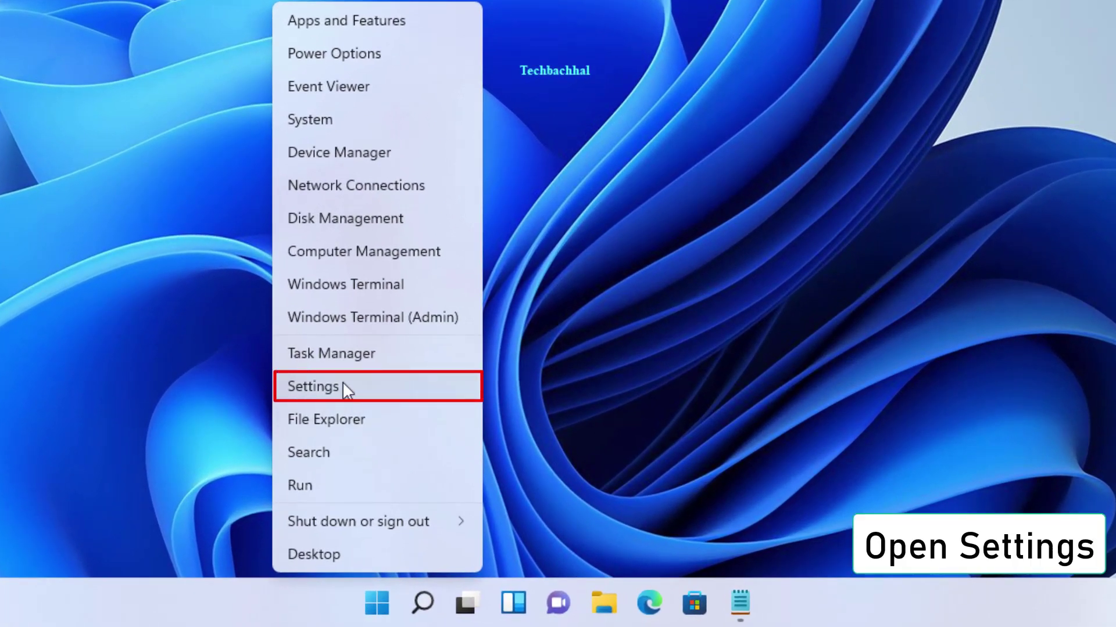
left_click(344, 387)
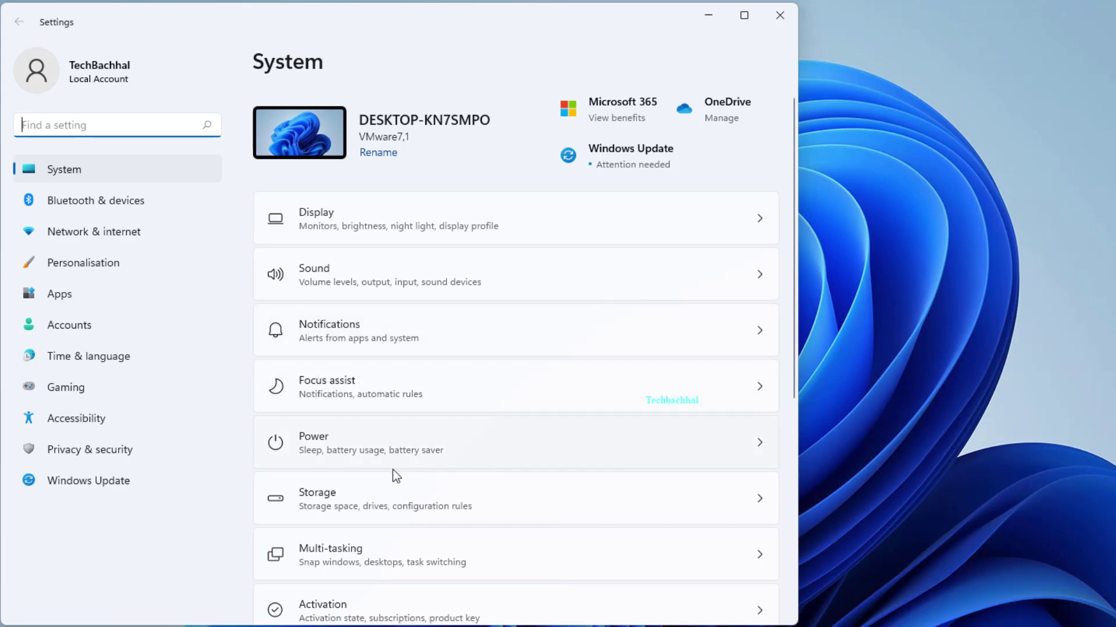
left_click(94, 237)
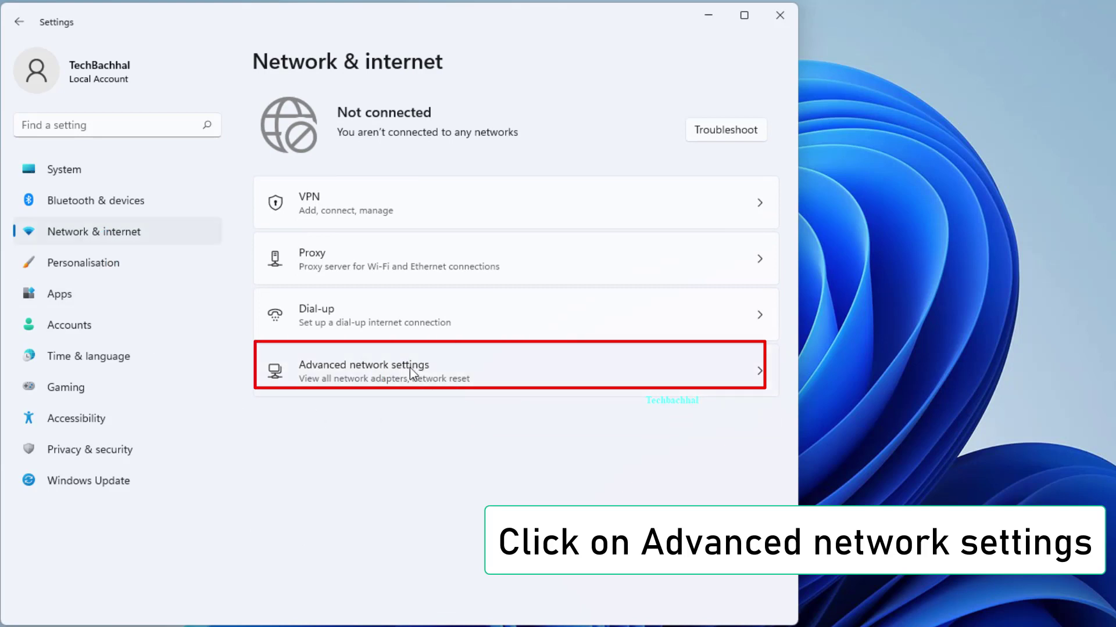
left_click(409, 368)
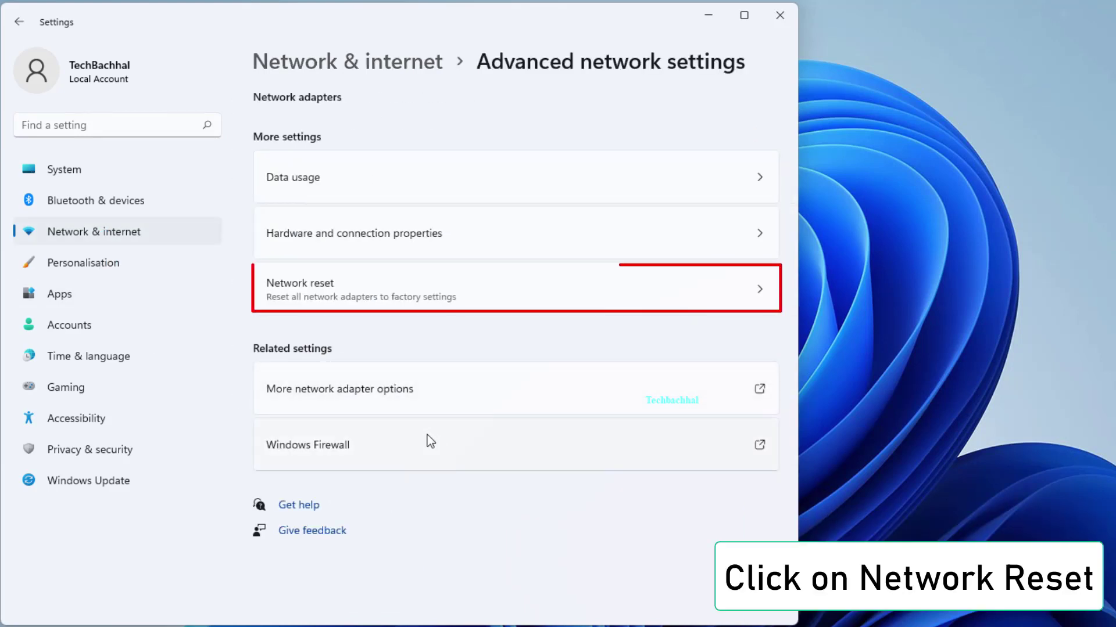
left_click(521, 298)
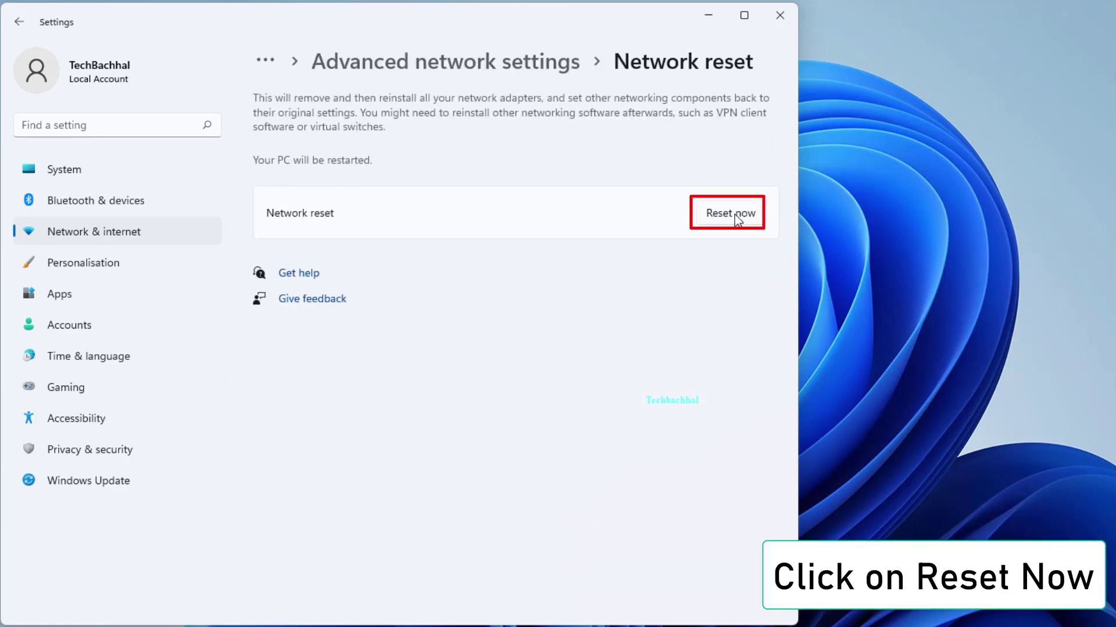
Reset all network settings, confirm the reset, dismiss the sign-out notice and close Settings.
left_click(726, 216)
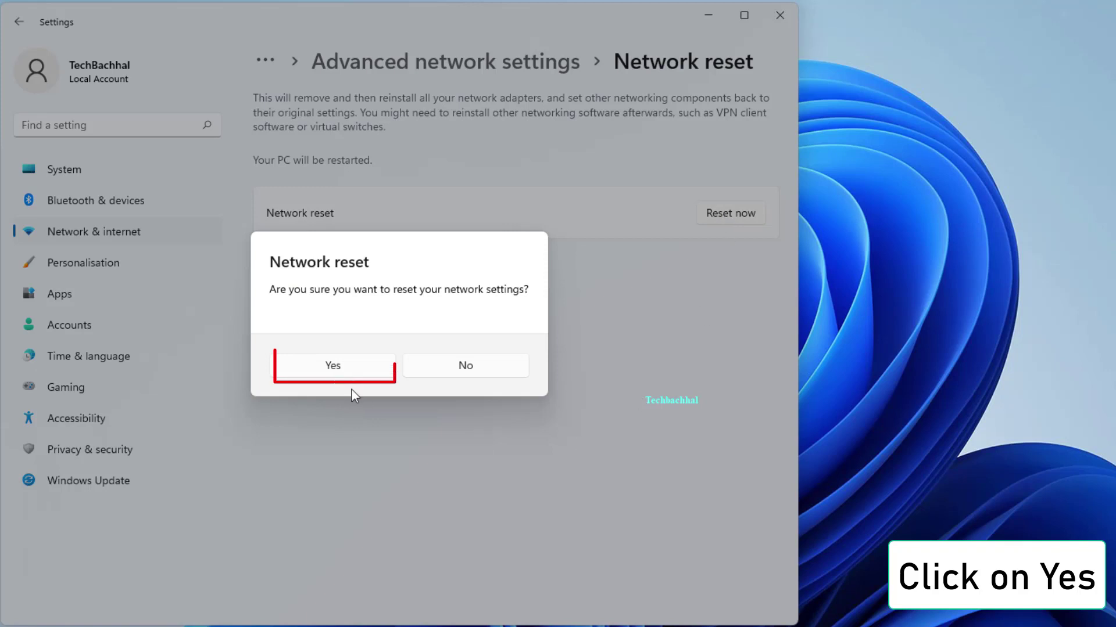
left_click(336, 362)
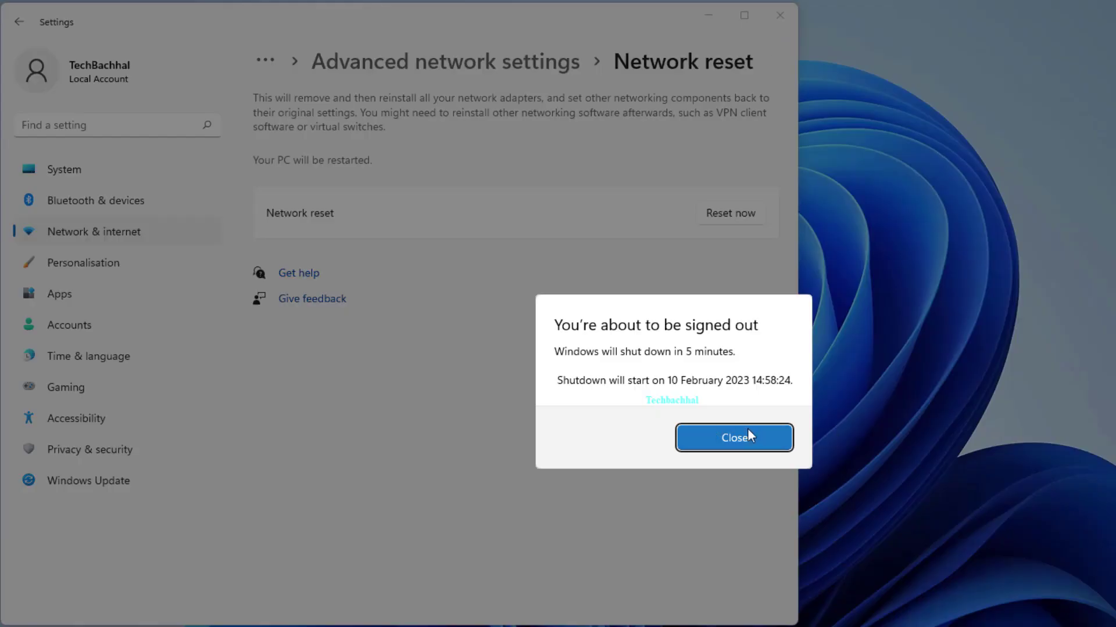
left_click(727, 437)
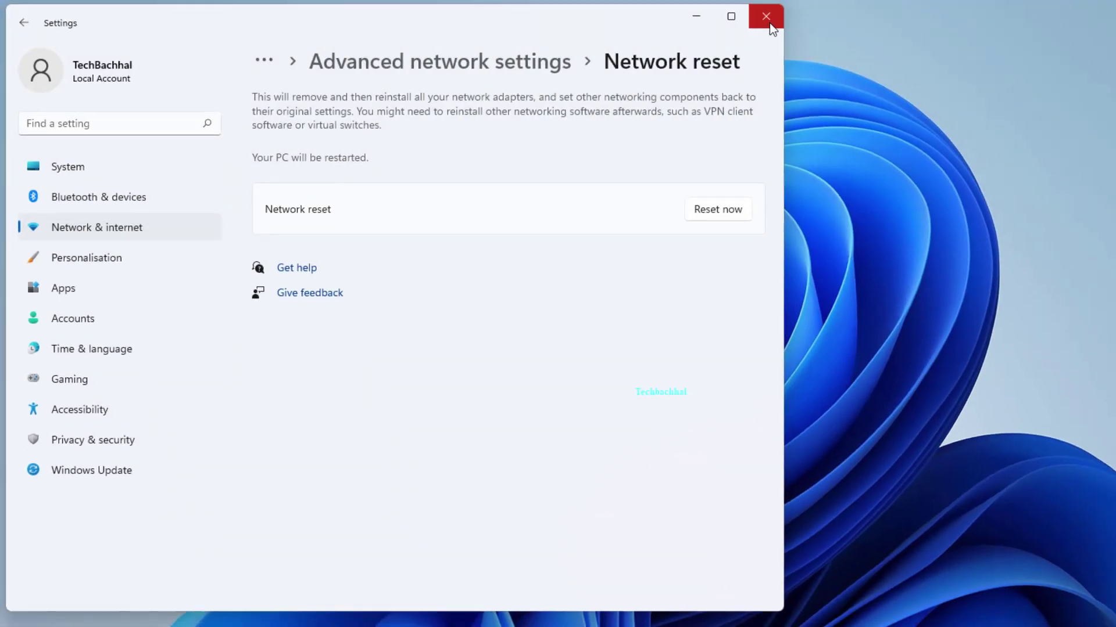
left_click(778, 16)
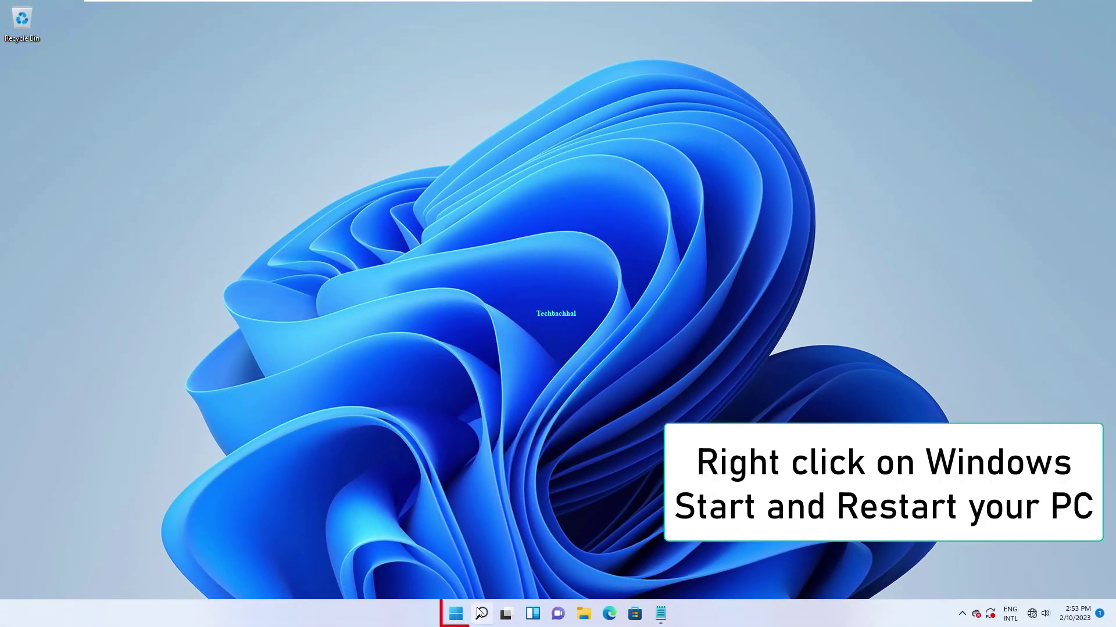
Restart the PC to complete the network reset.
right_click(455, 613)
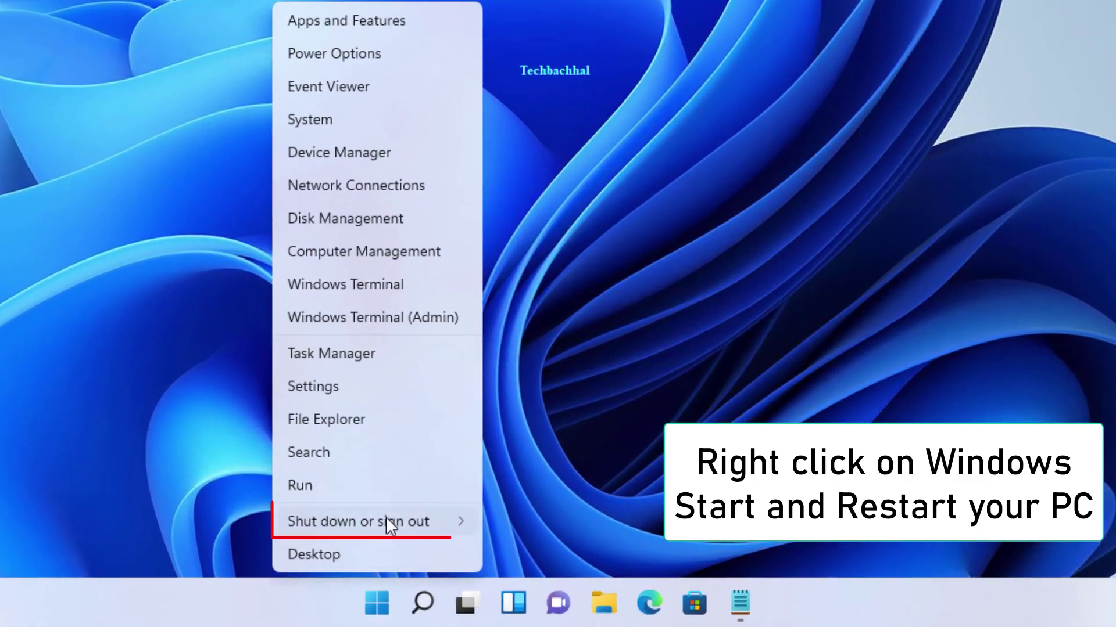
mouse_move(386, 522)
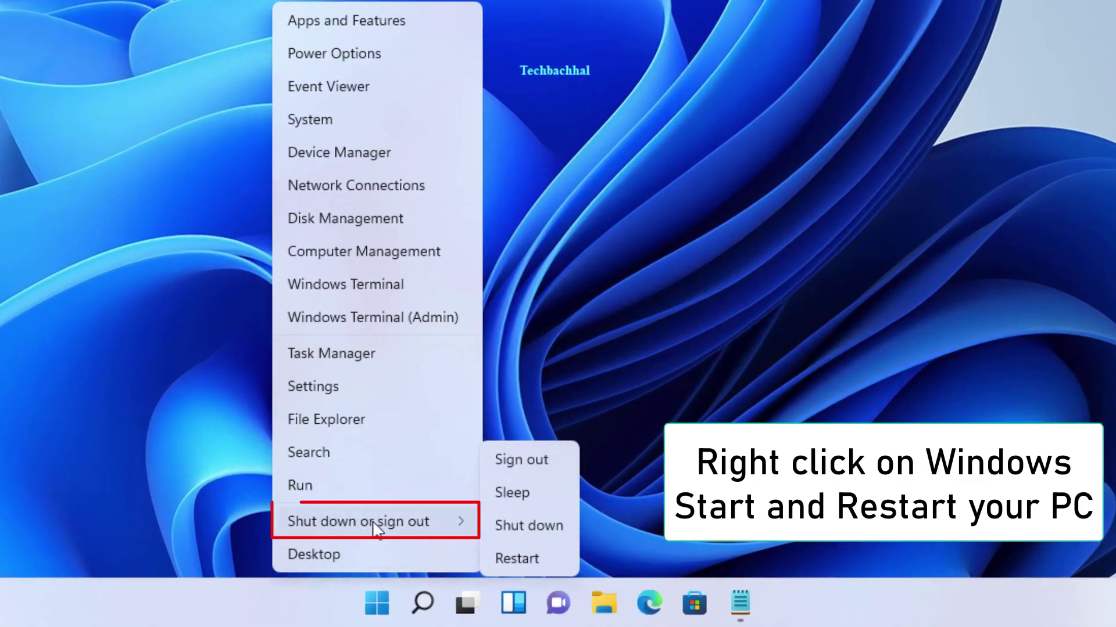
left_click(513, 569)
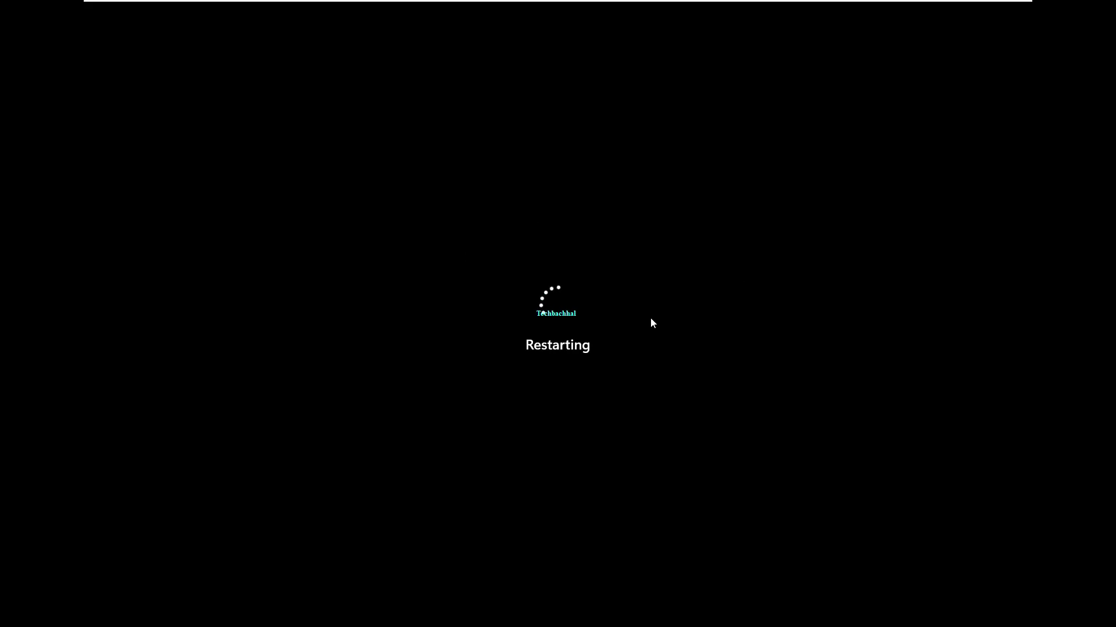